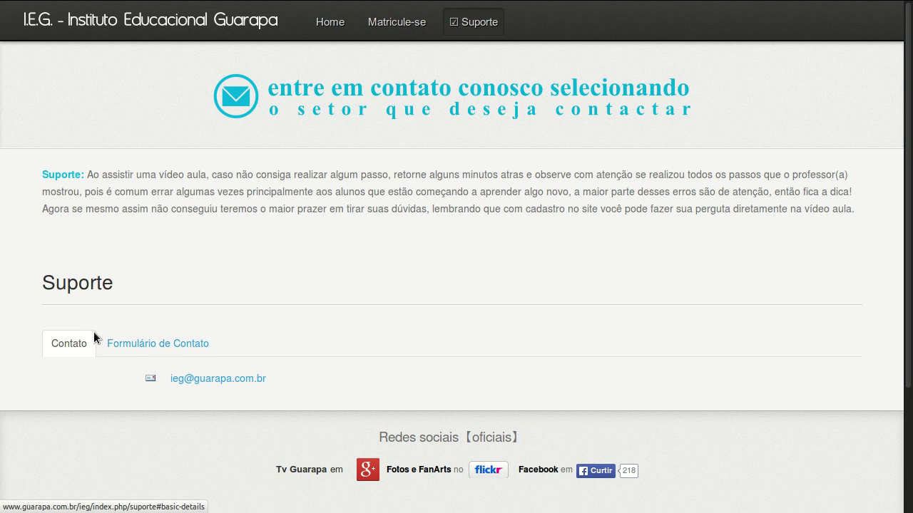
Show the Suporte contact form, step through Nome, E-mail, Assunto and Mensagem, and tick 'Me enviar uma cópia'.
left_click(141, 350)
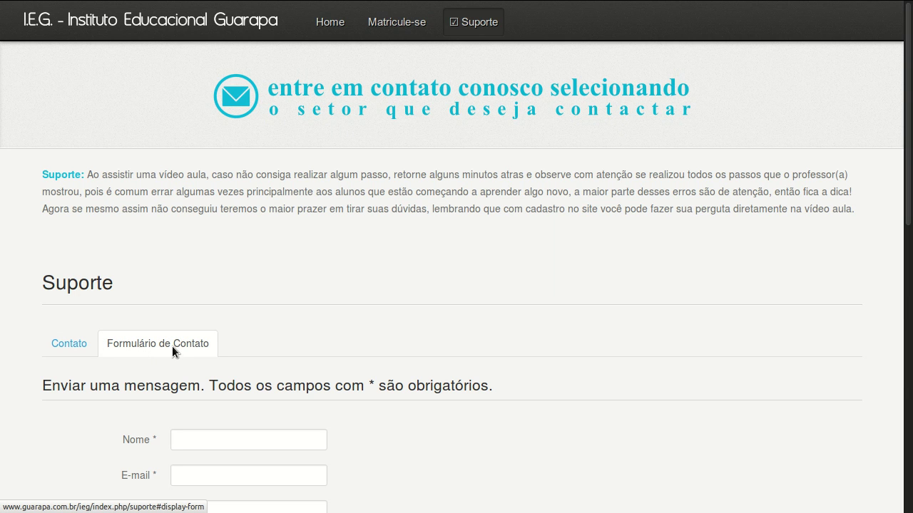
scroll(142, 370, "down", 5)
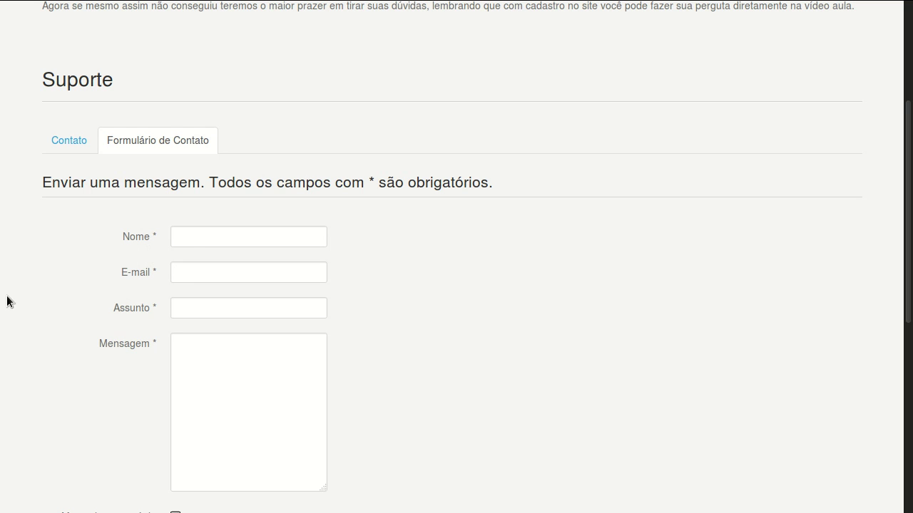
left_click(194, 236)
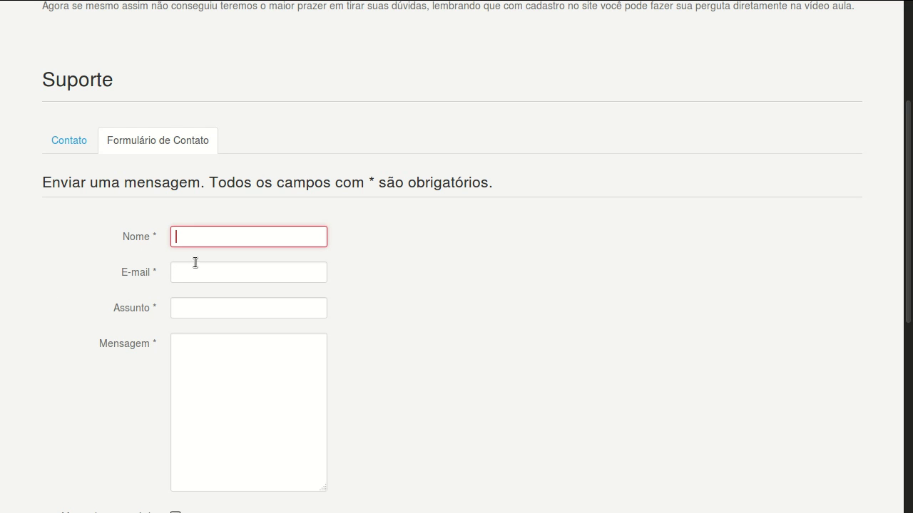
left_click(193, 270)
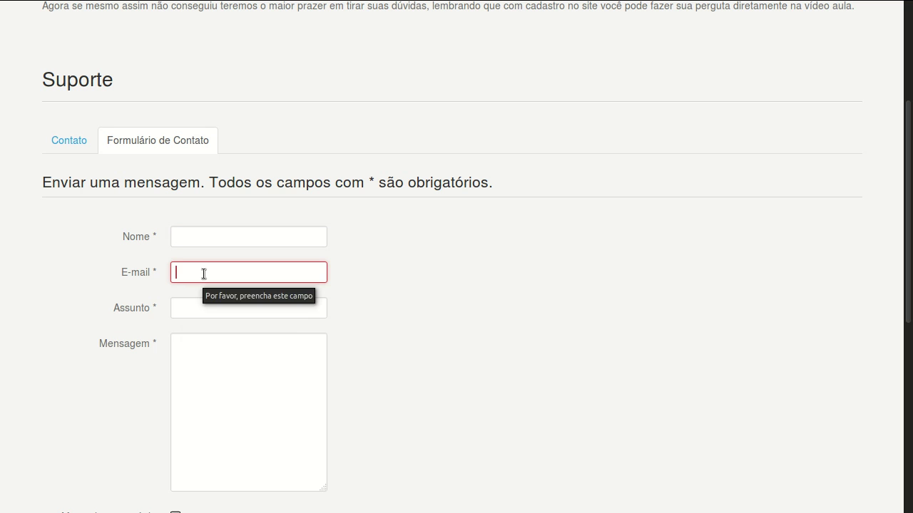
left_click(206, 311)
left_click(197, 357)
scroll(133, 354, "down", 3)
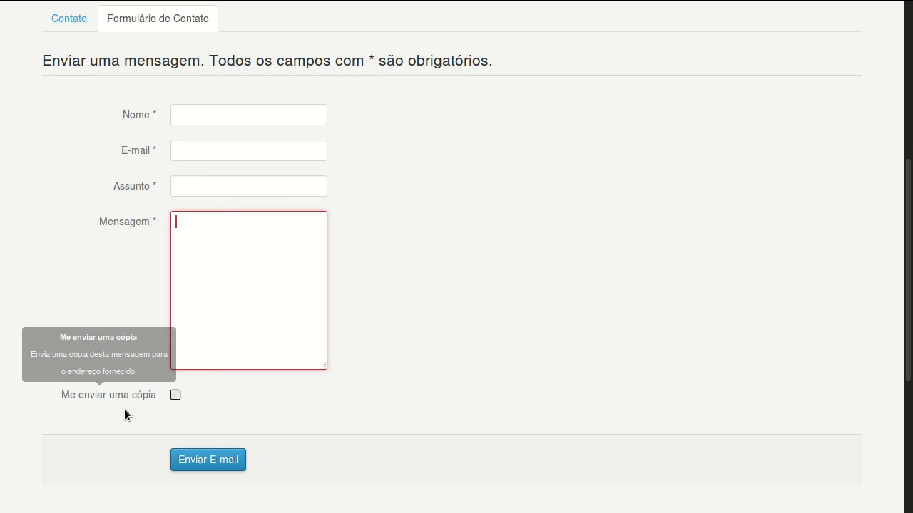
left_click(175, 395)
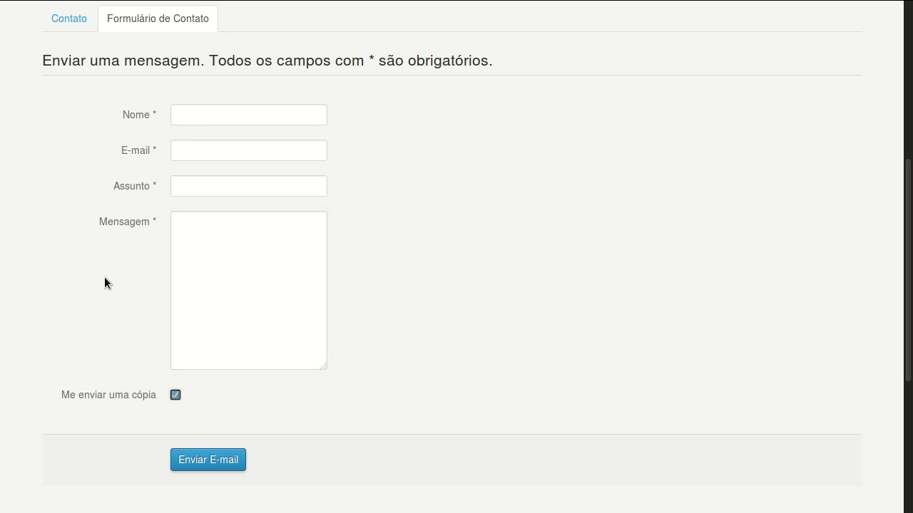
scroll(100, 322, "up", 5)
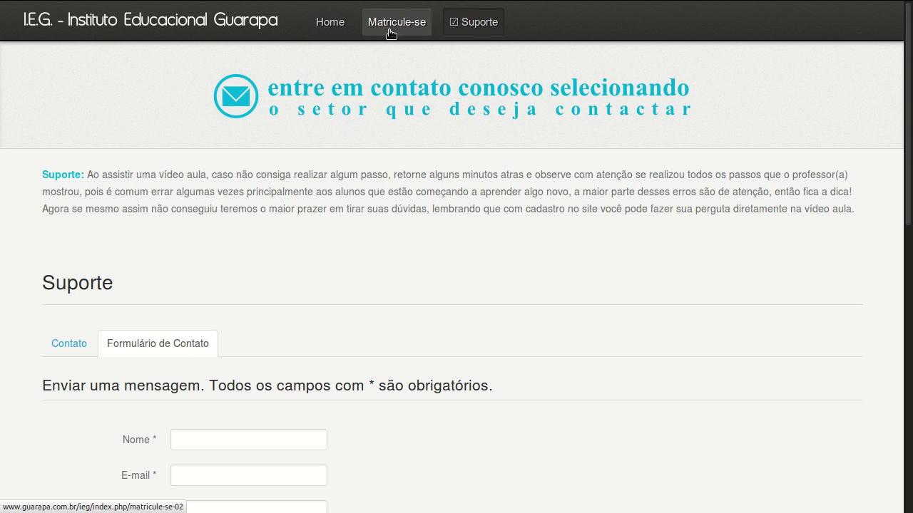
In the administrator tab, go to Componentes > Contatos > Contatos.
mouse_move(235, 5)
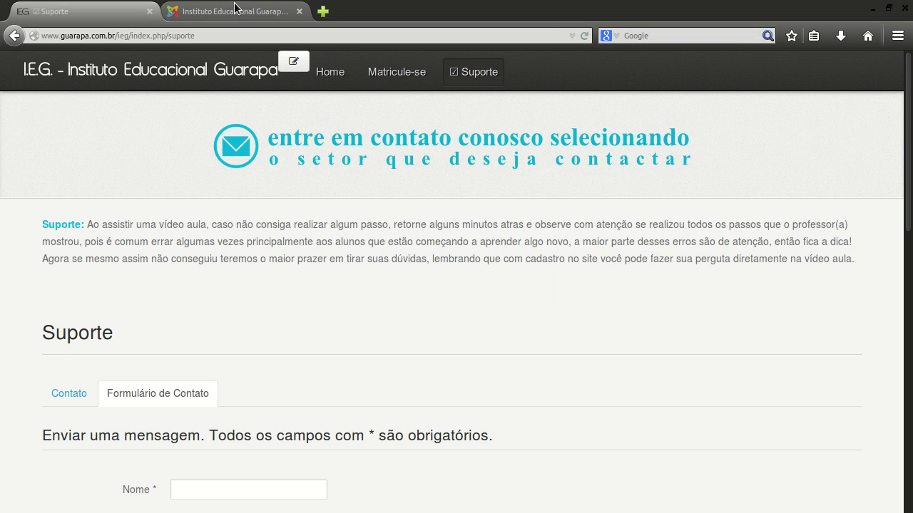
left_click(229, 8)
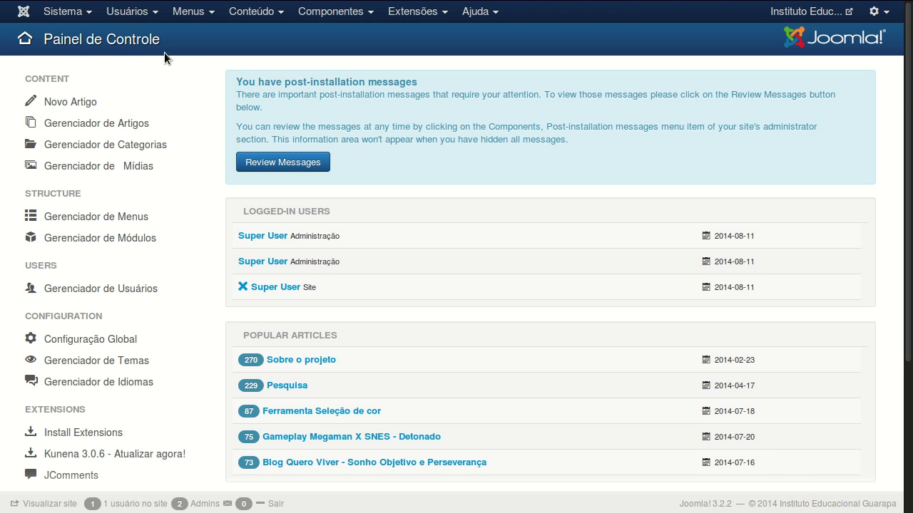
mouse_move(104, 4)
left_click(333, 19)
mouse_move(371, 123)
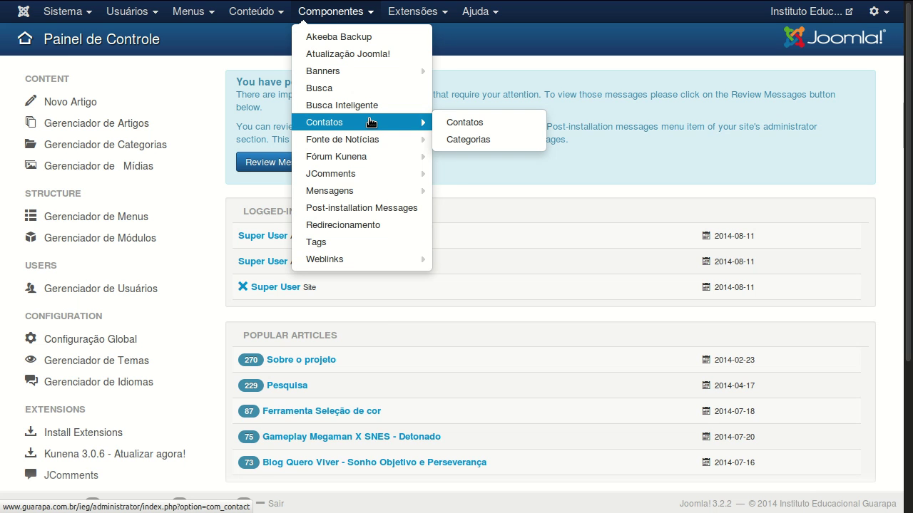
left_click(370, 123)
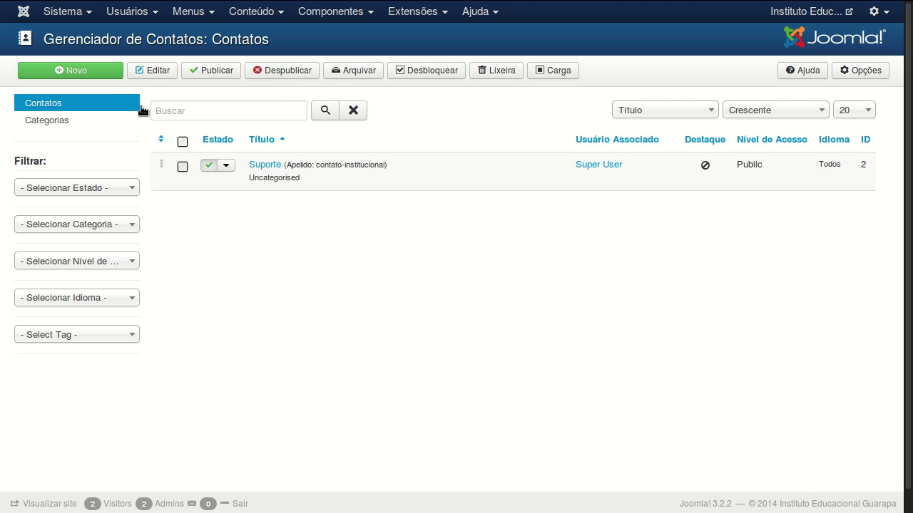
Open the Suporte contact from the Contatos list and check its Nome field.
left_click(251, 162)
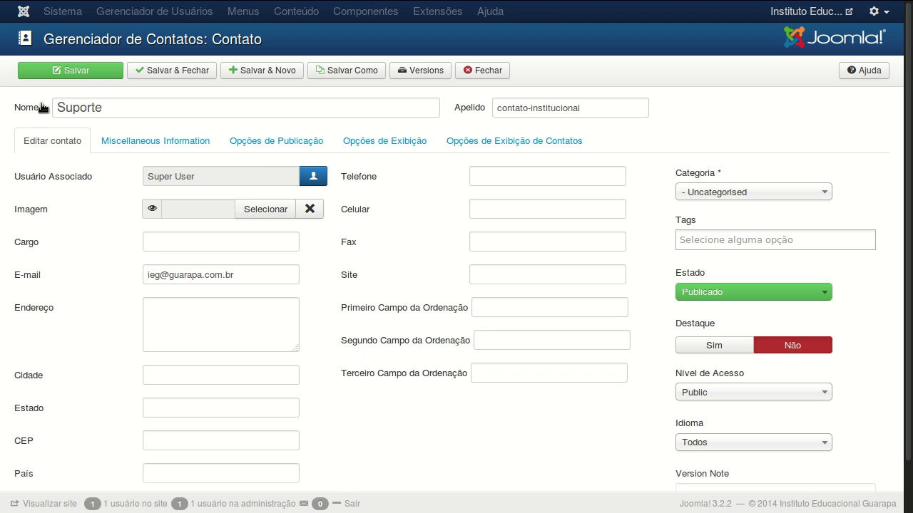
left_click(106, 107)
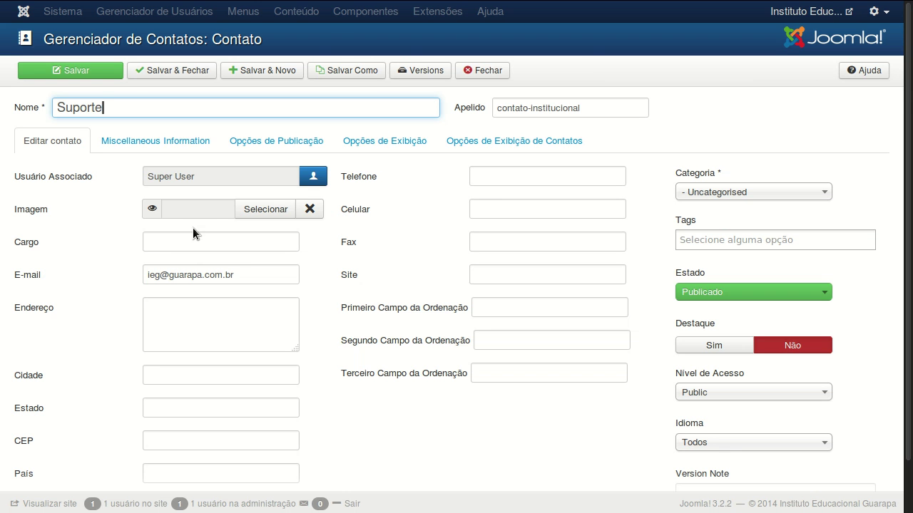
mouse_move(192, 1)
mouse_move(38, 216)
left_click(187, 242)
left_click(247, 276)
left_click(218, 308)
left_click(182, 374)
left_click(185, 403)
left_click(190, 436)
scroll(178, 412, "down", 1)
left_click(178, 449)
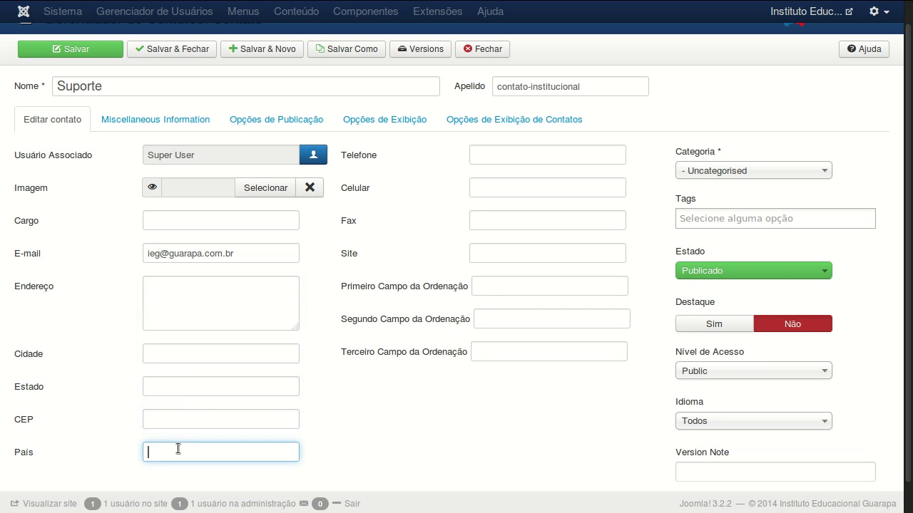
left_click(474, 154)
left_click(487, 190)
left_click(478, 223)
left_click(476, 254)
left_click(482, 285)
left_click(484, 318)
left_click(485, 352)
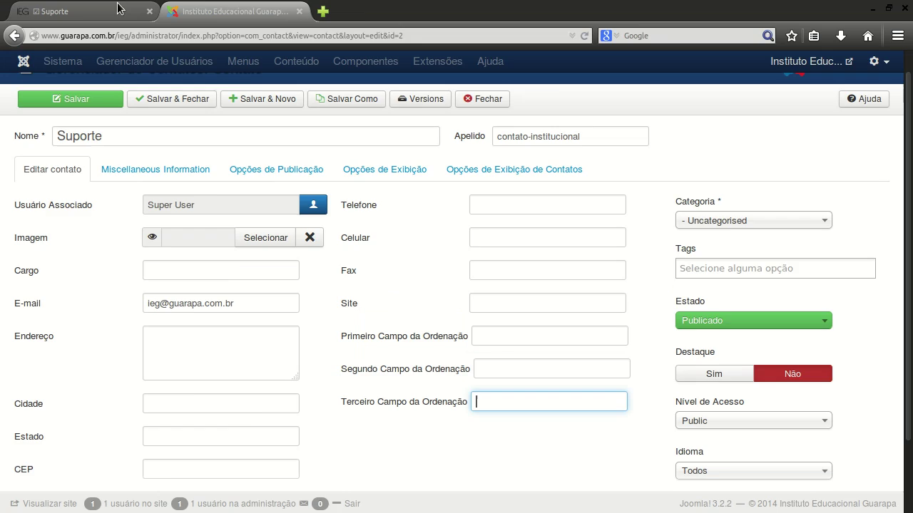
left_click(64, 8)
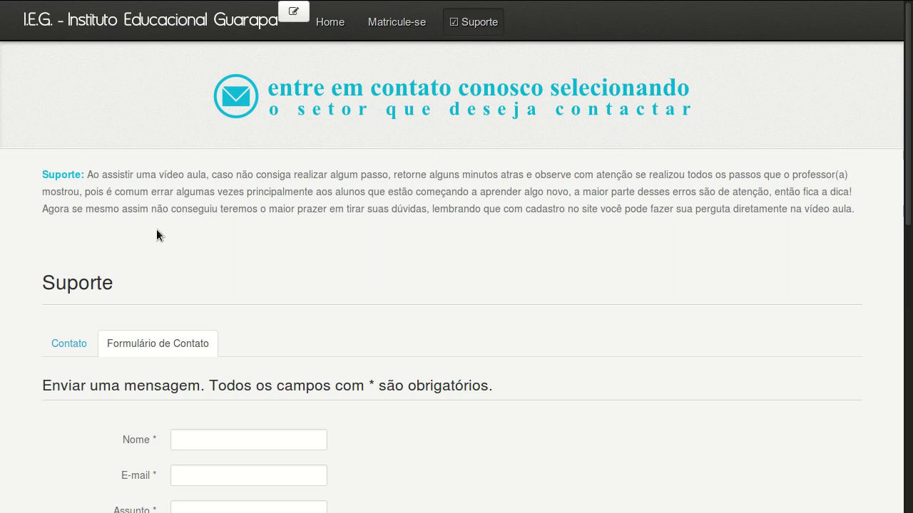
left_click(70, 350)
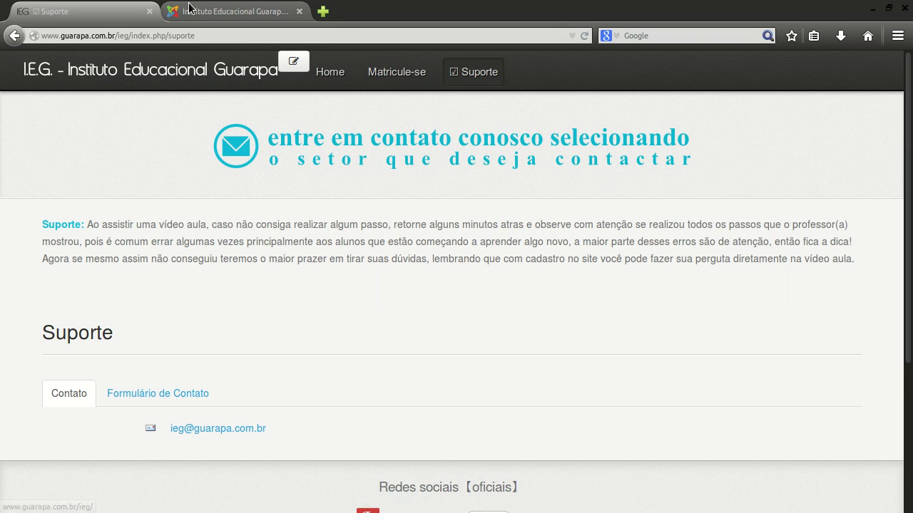
key("ctrl+Tab")
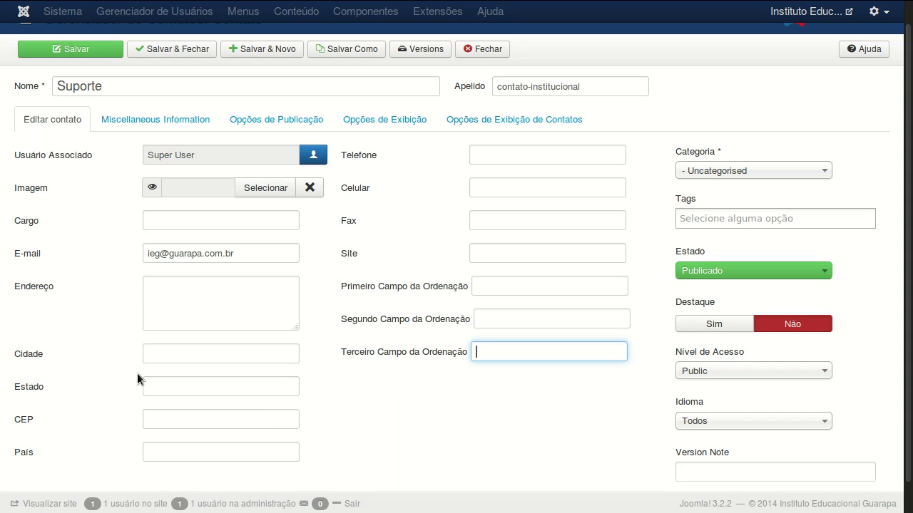
left_click(193, 291)
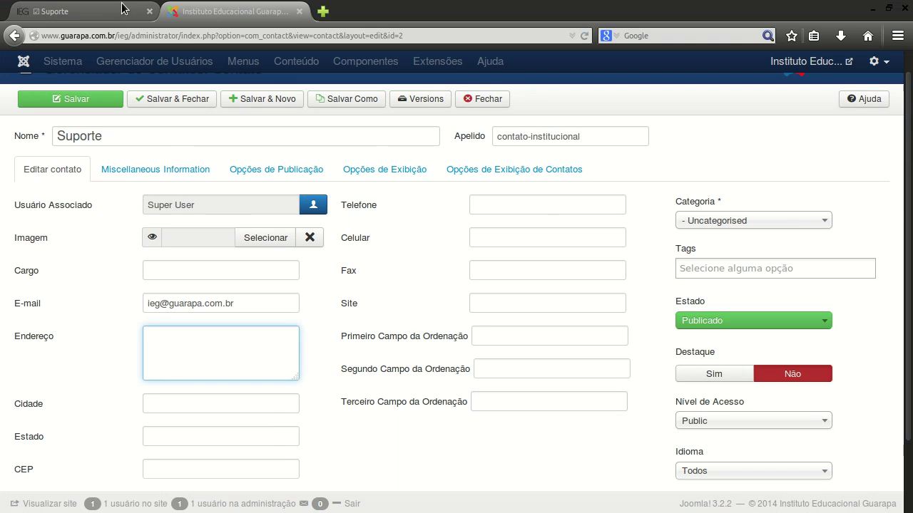
left_click(121, 9)
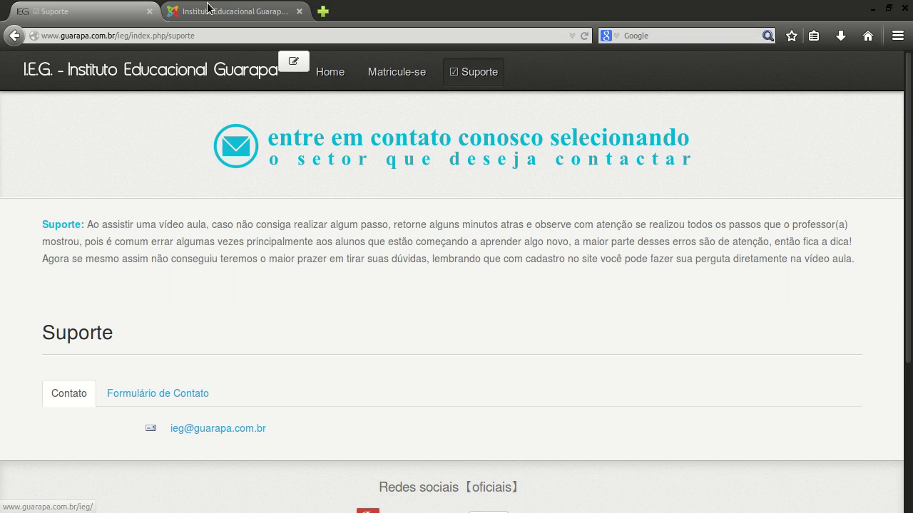
left_click(210, 7)
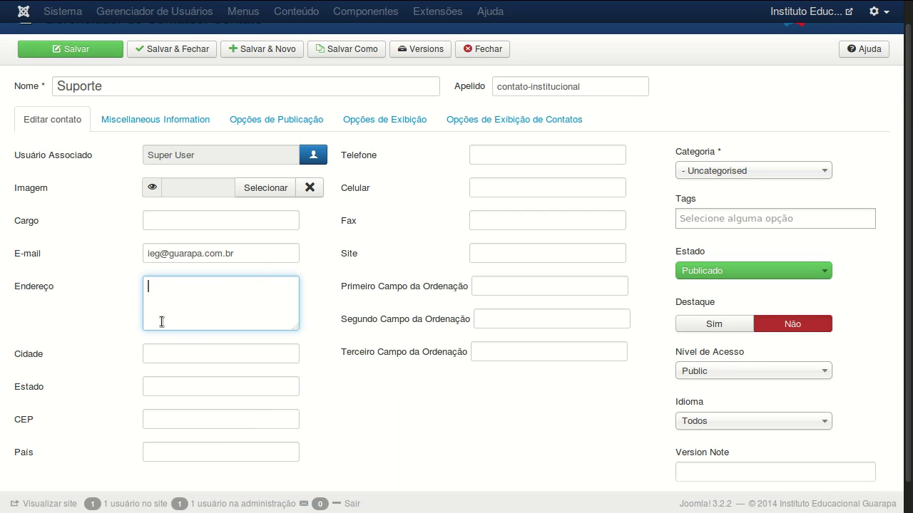
left_click(224, 361)
left_click(225, 380)
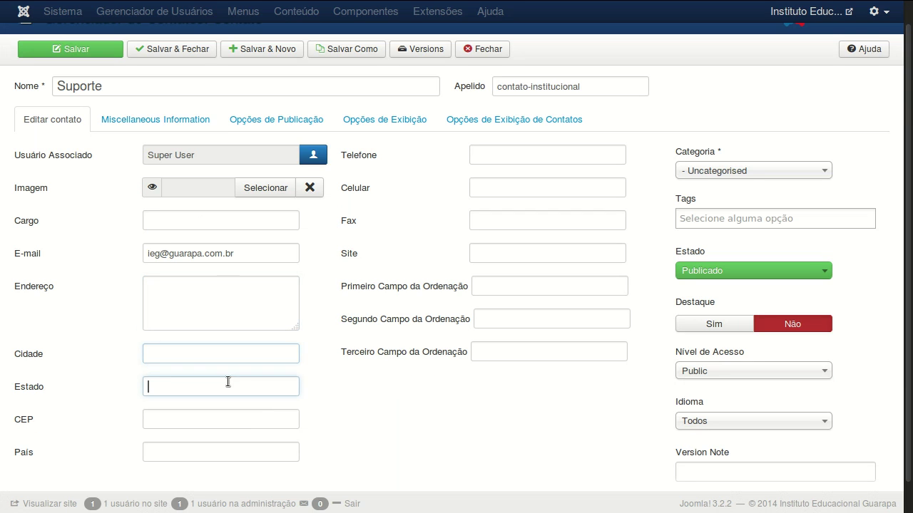
left_click(225, 424)
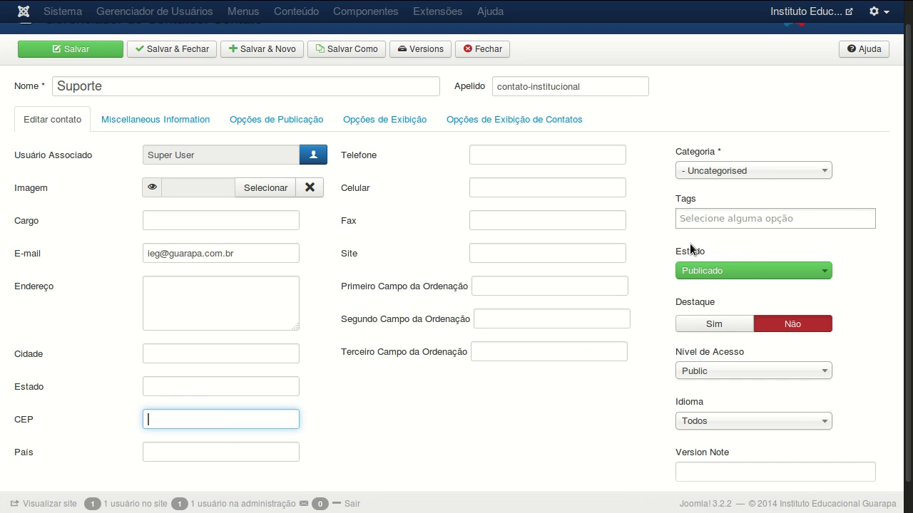
left_click(725, 274)
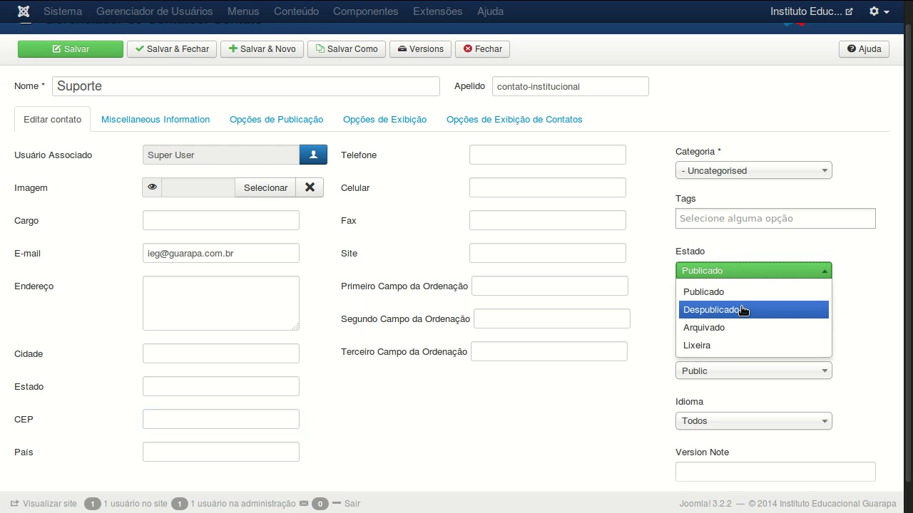
left_click(737, 254)
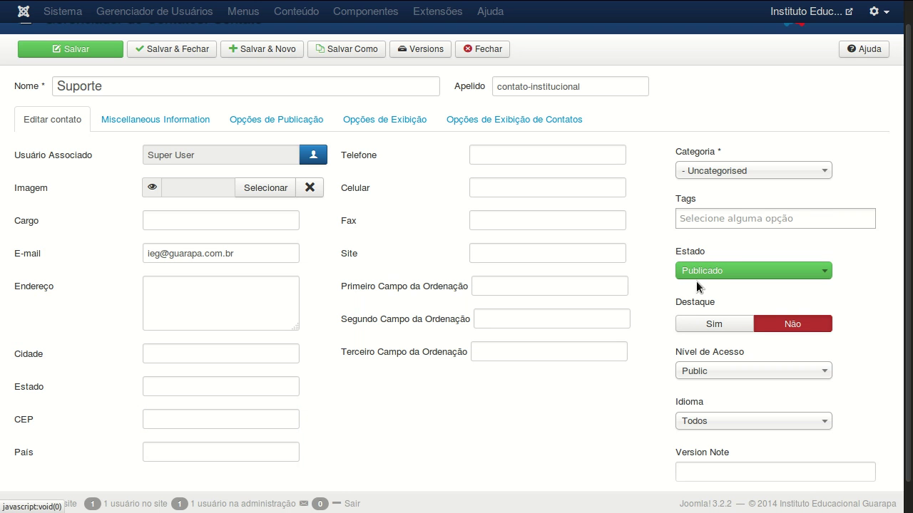
Look through the Suporte contact's tabs, then list the Formato de Exibição choices in Opções de Exibição.
left_click(157, 121)
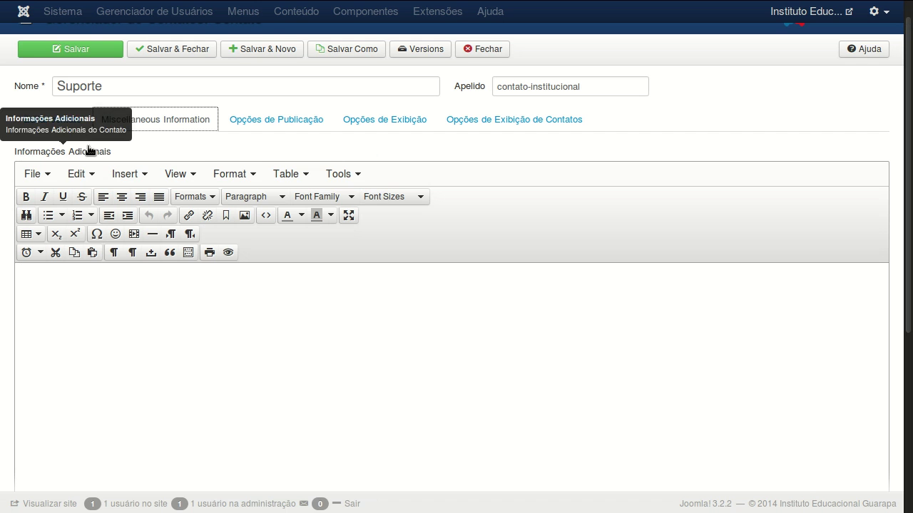
left_click(299, 127)
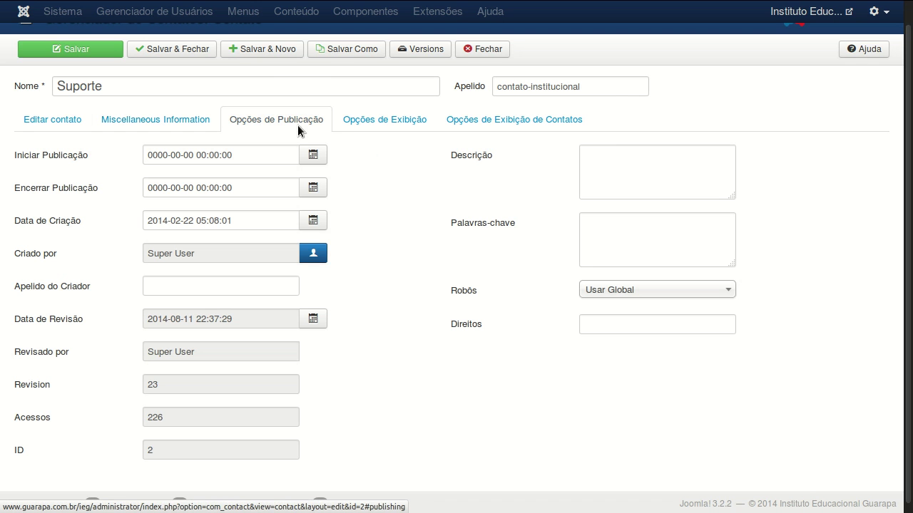
left_click(389, 120)
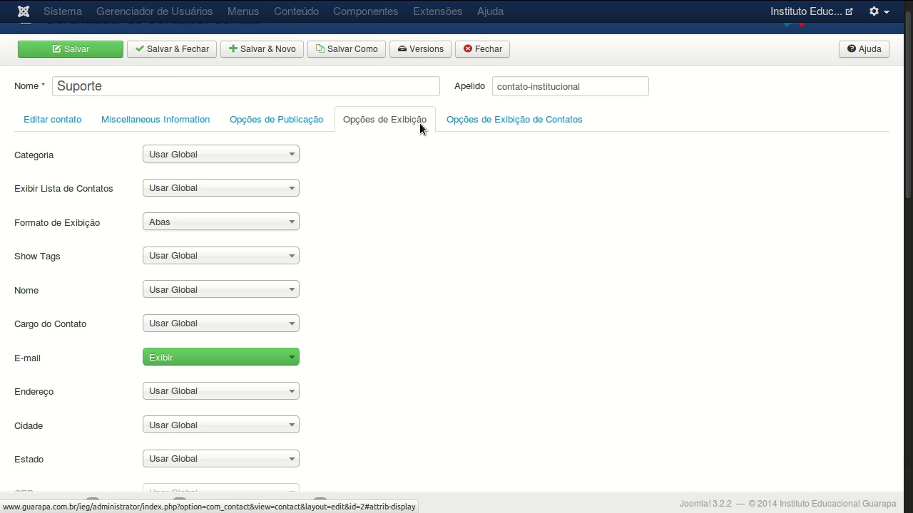
left_click(418, 122)
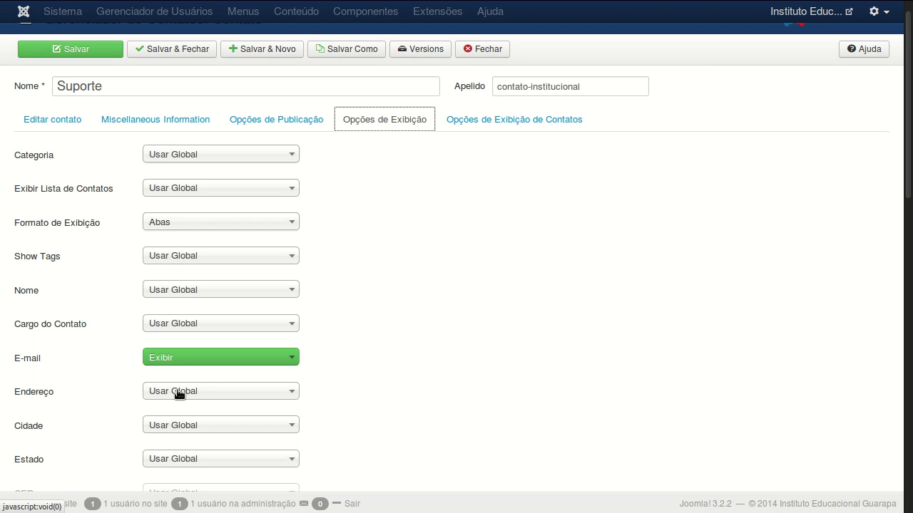
mouse_move(31, 229)
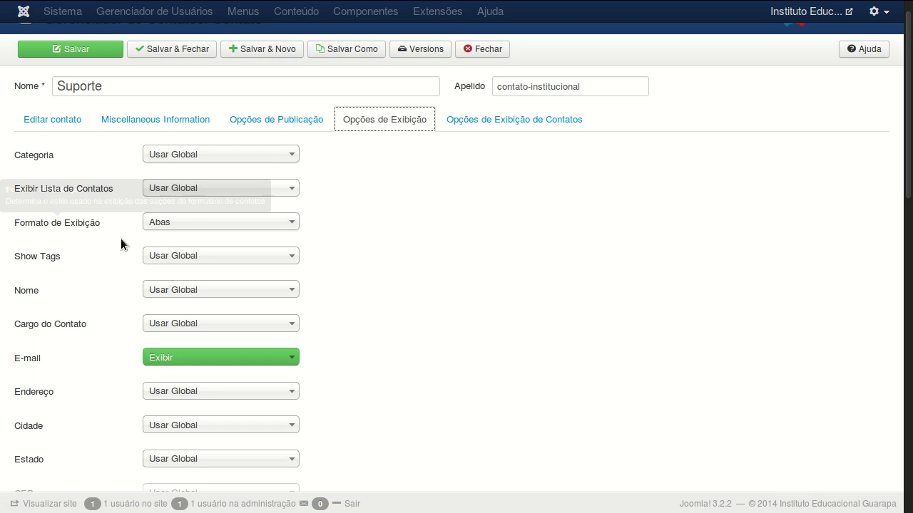
left_click(180, 222)
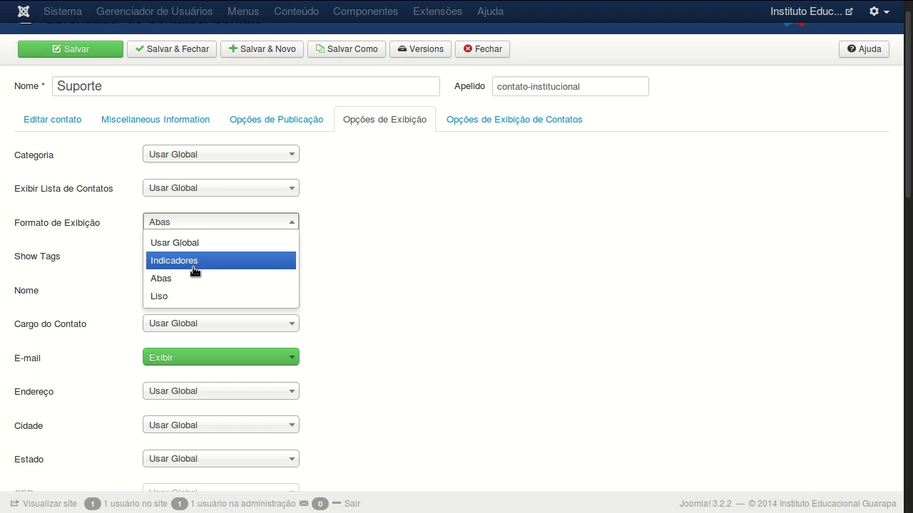
Save the Suporte contact with Formato de Exibição Indicadores and reload the frontend Suporte page.
left_click(194, 268)
left_click(109, 54)
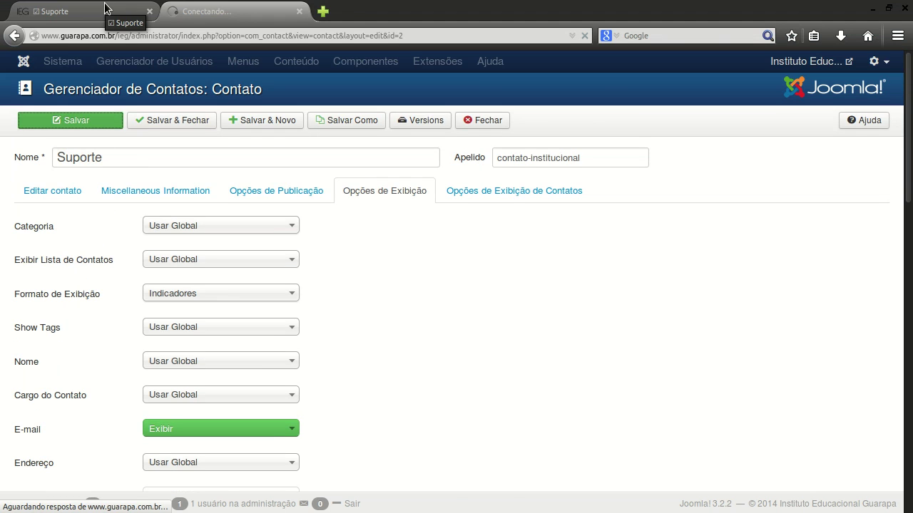
left_click(105, 7)
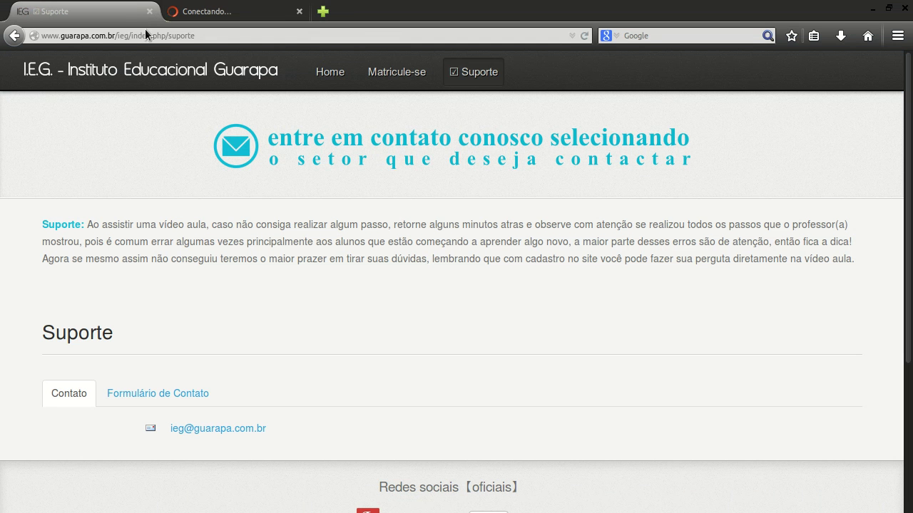
left_click(189, 35)
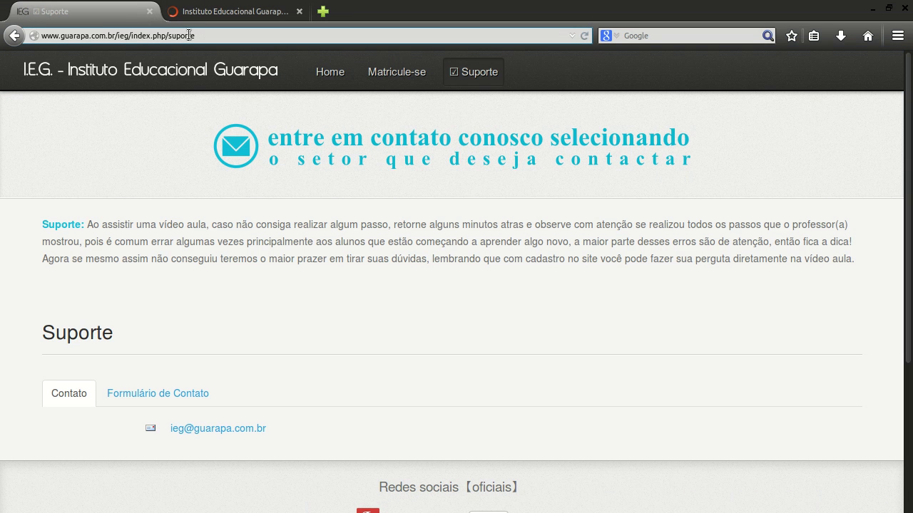
key("Return")
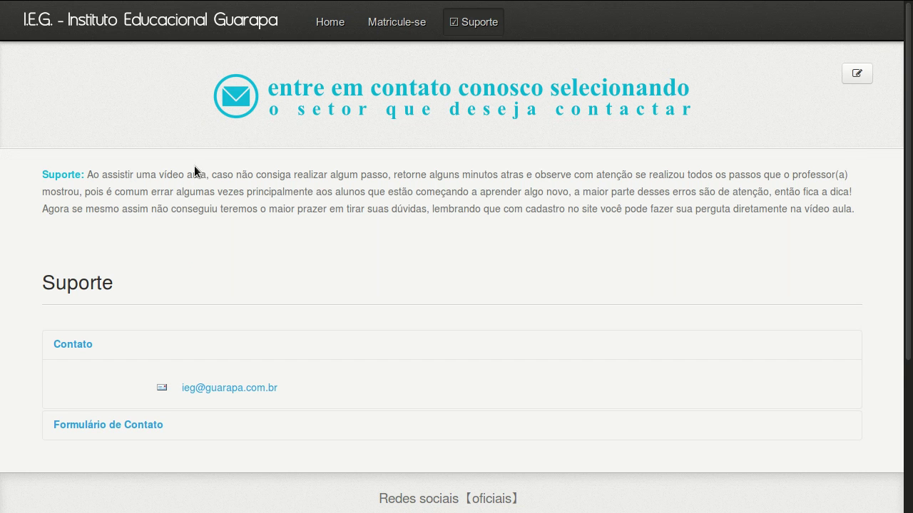
Expand the Formulário de Contato and Contato panels on the Suporte page.
left_click(134, 432)
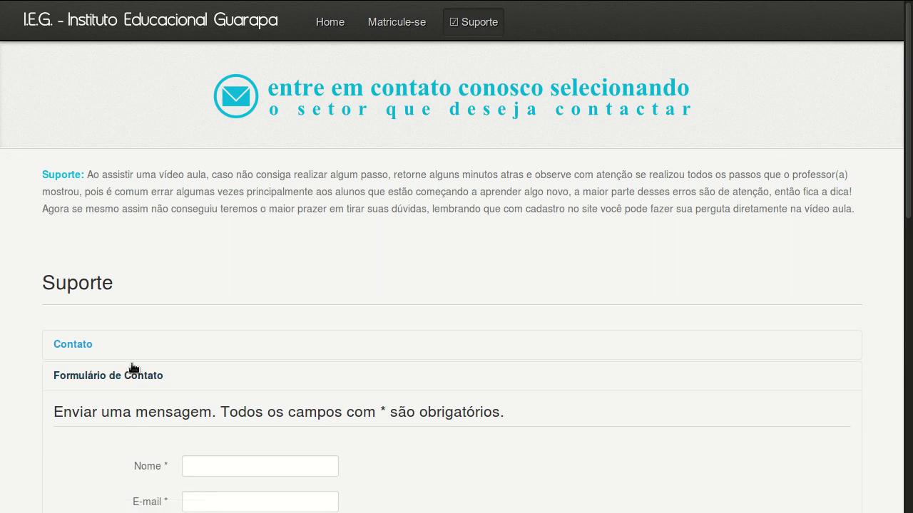
scroll(132, 367, "down", 5)
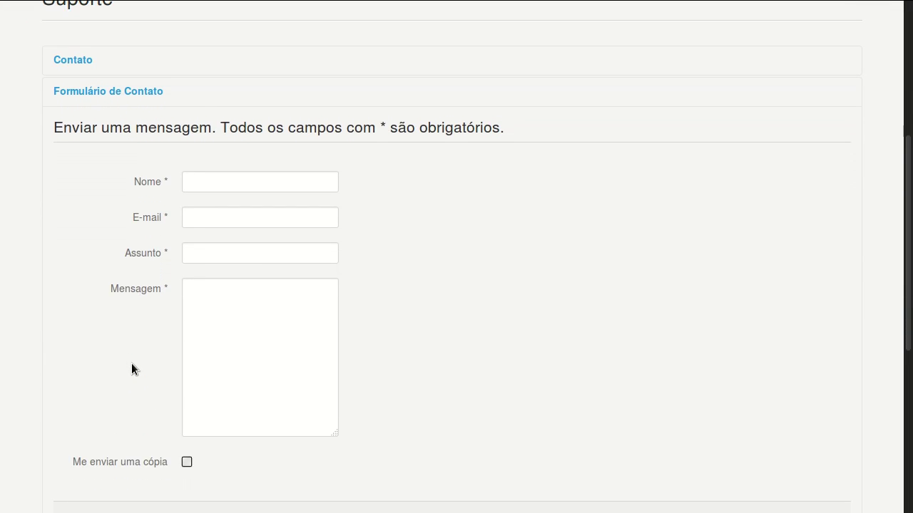
scroll(131, 369, "up", 2)
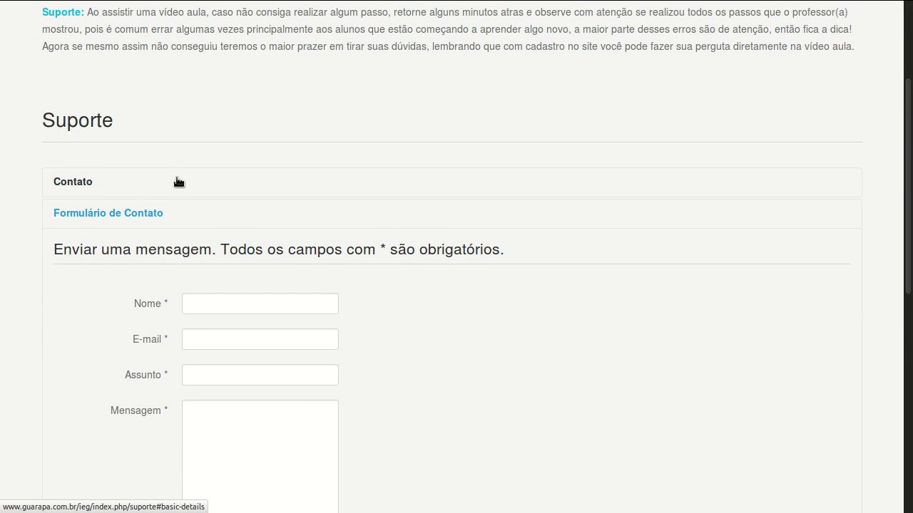
left_click(178, 182)
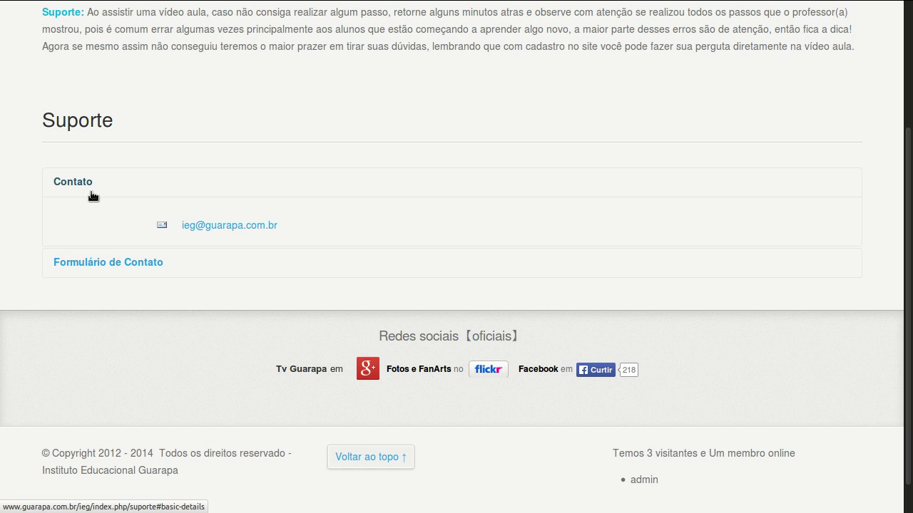
left_click(114, 263)
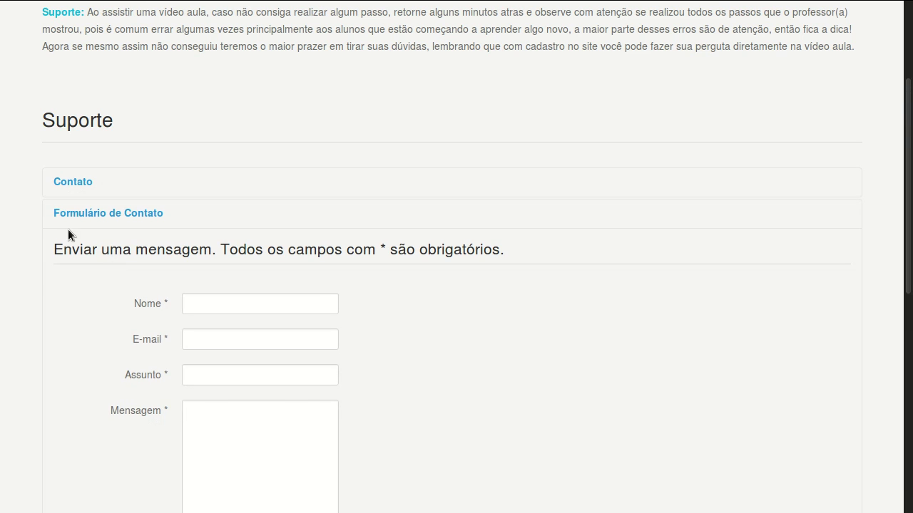
left_click(143, 184)
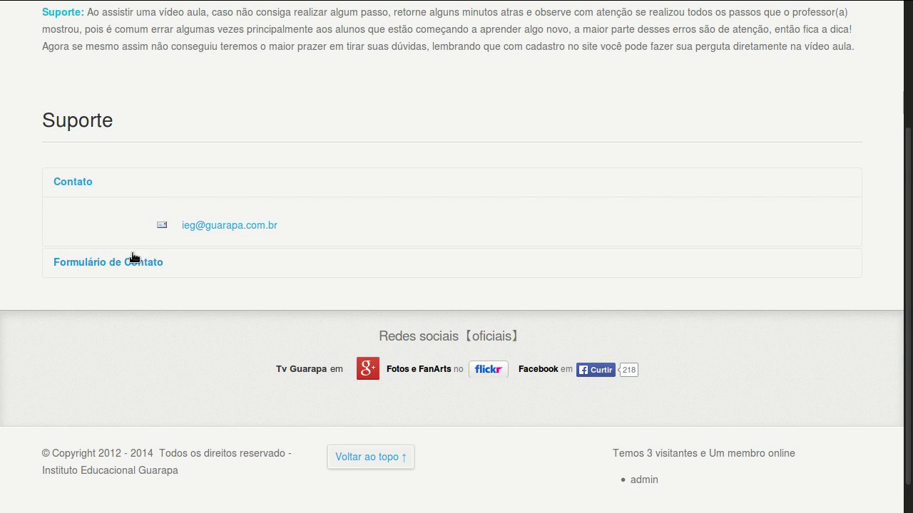
scroll(122, 269, "up", 2)
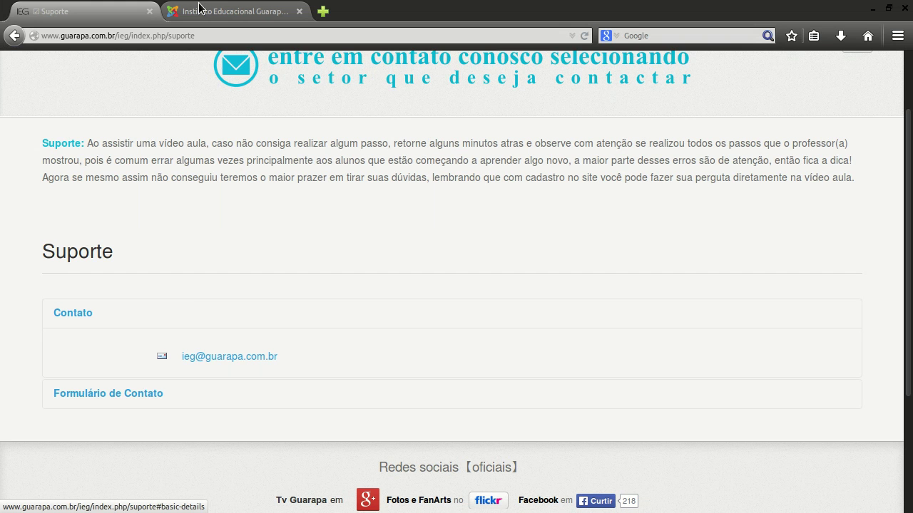
Back in the admin editor, change the Suporte contact's Formato de Exibição from Indicadores to Abas.
left_click(199, 10)
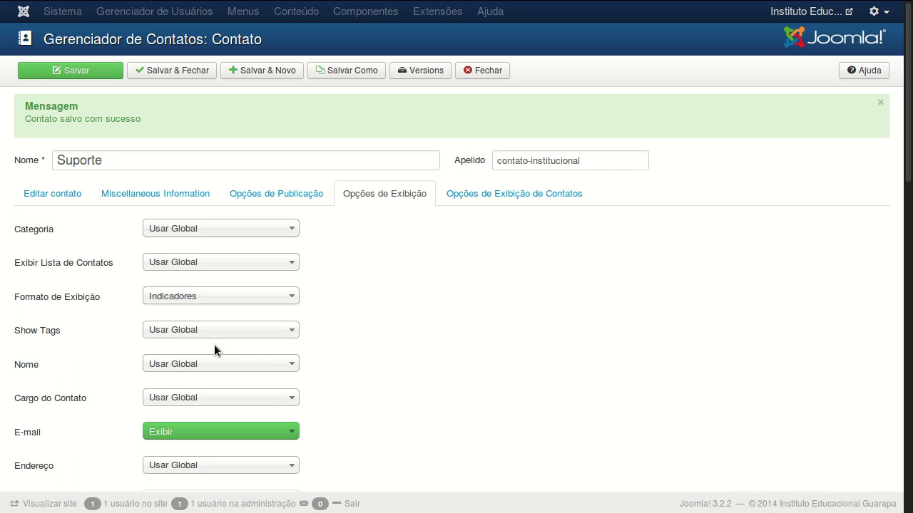
left_click(151, 296)
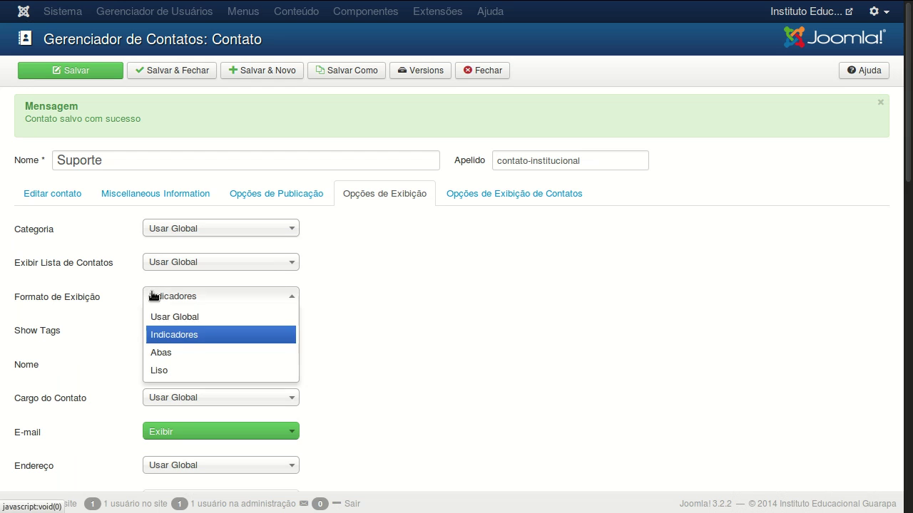
left_click(189, 354)
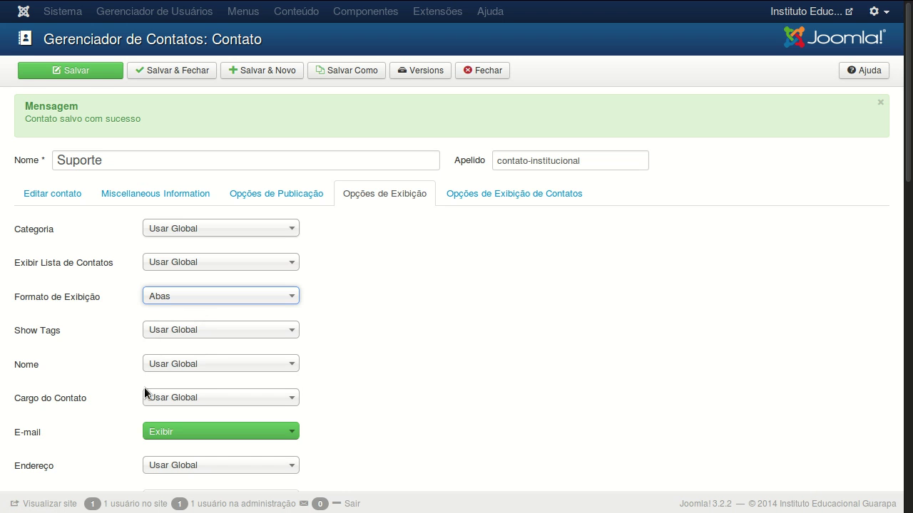
scroll(96, 392, "down", 3)
mouse_move(32, 321)
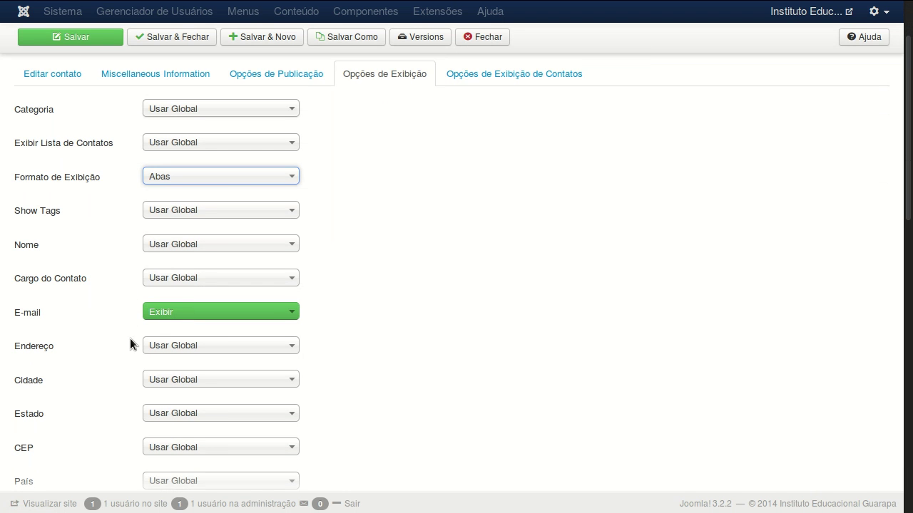
scroll(128, 342, "down", 2)
mouse_move(43, 262)
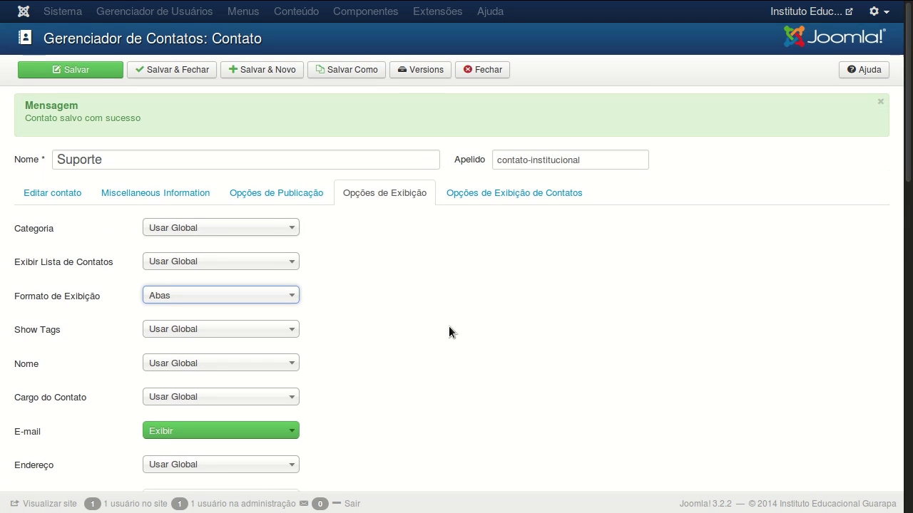
left_click(50, 199)
scroll(60, 248, "down", 3)
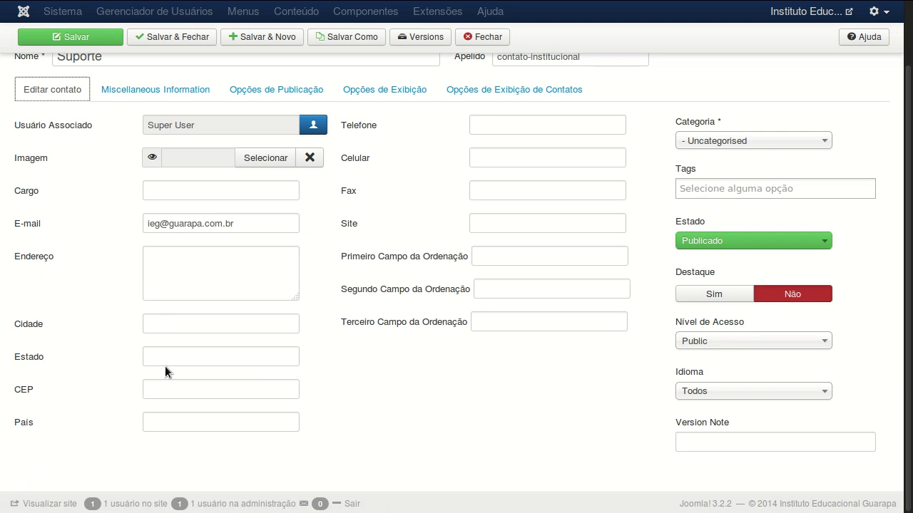
scroll(164, 365, "up", 3)
left_click(360, 194)
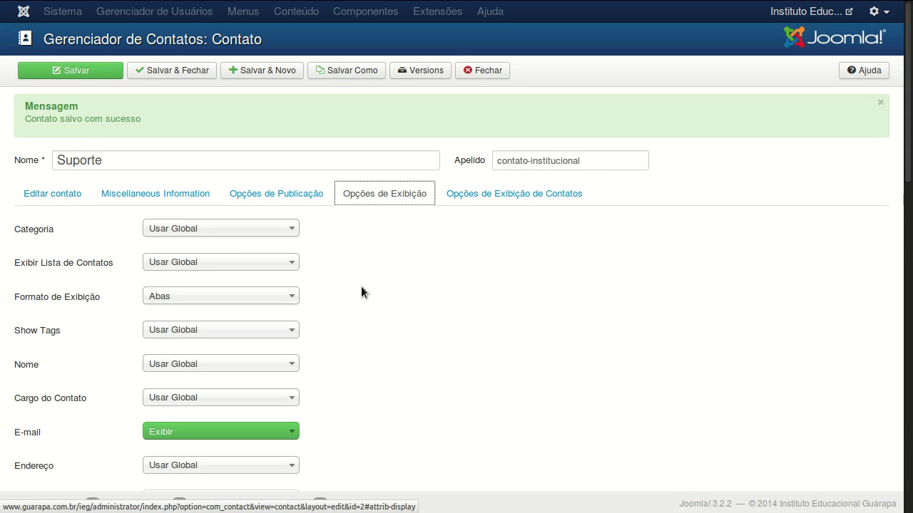
scroll(360, 299, "down", 3)
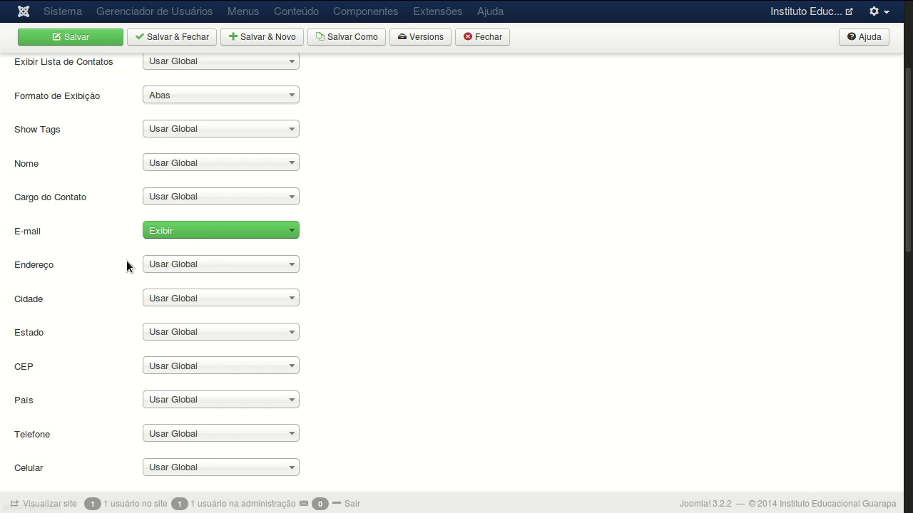
left_click(185, 274)
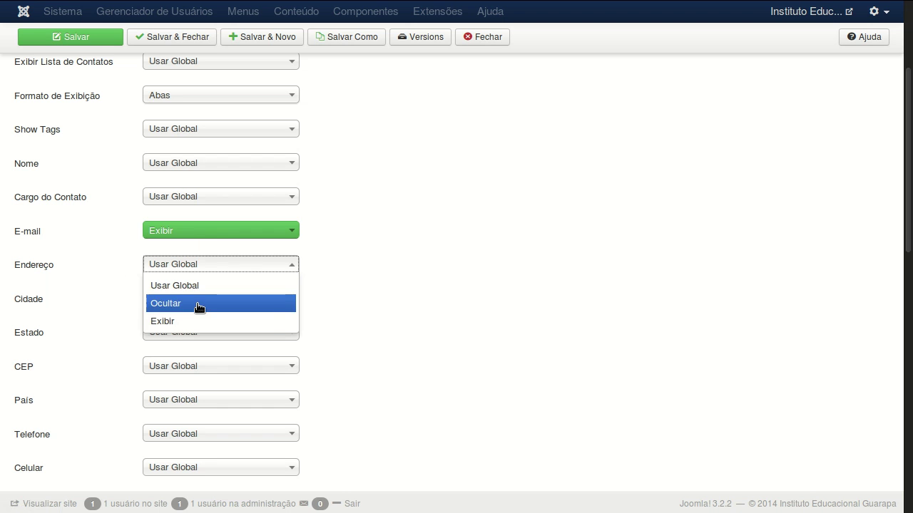
left_click(190, 320)
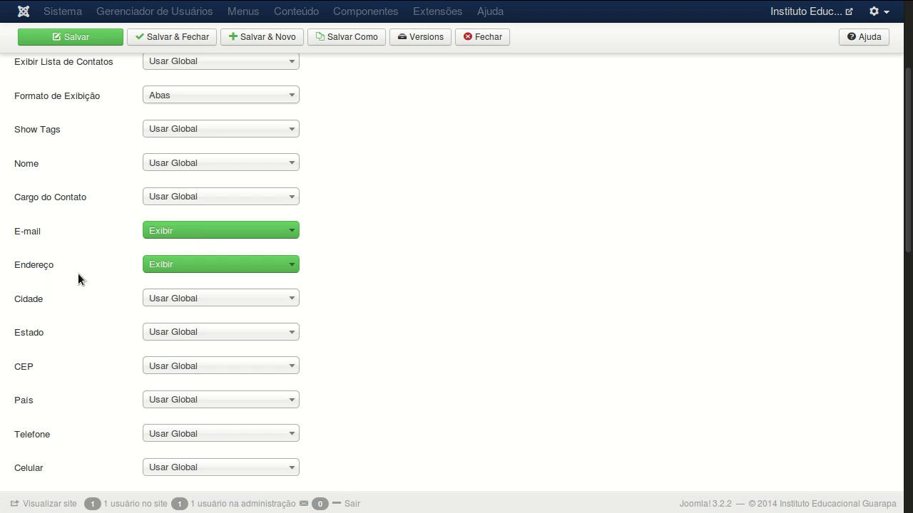
left_click(160, 298)
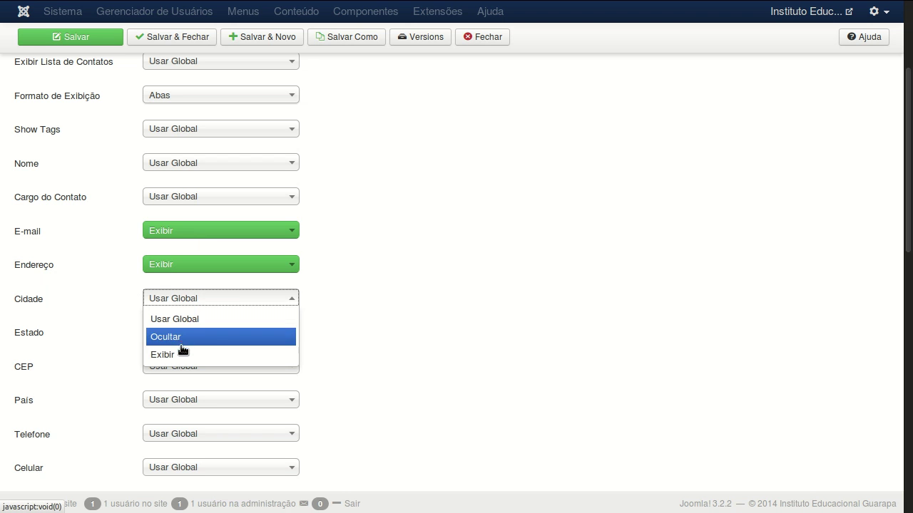
double_click(369, 318)
left_click(327, 274)
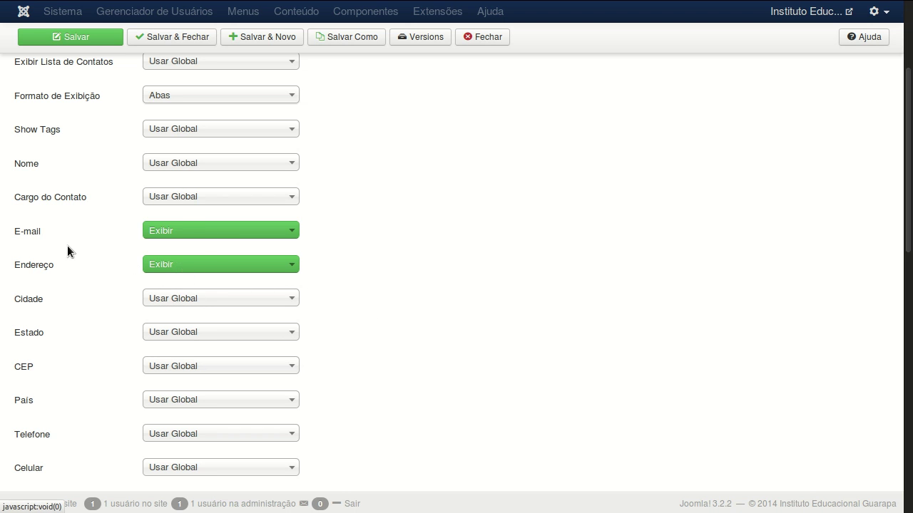
left_click(168, 263)
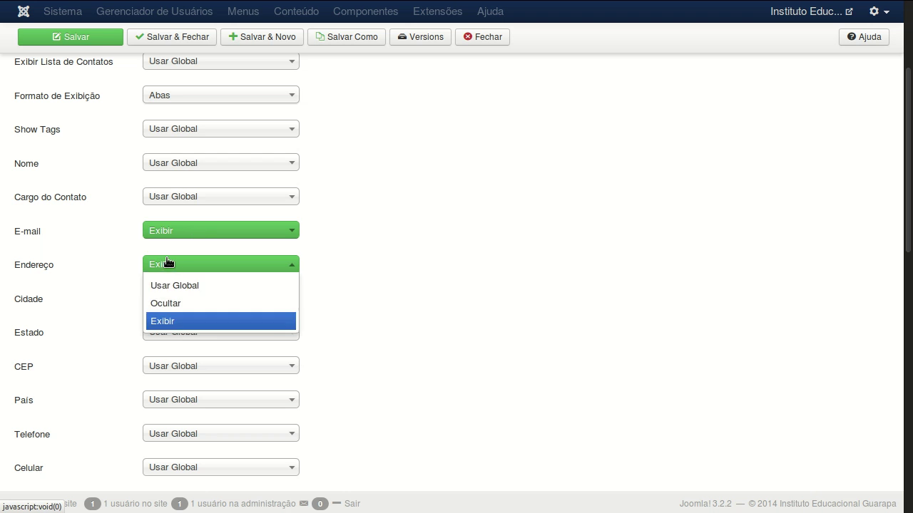
left_click(194, 288)
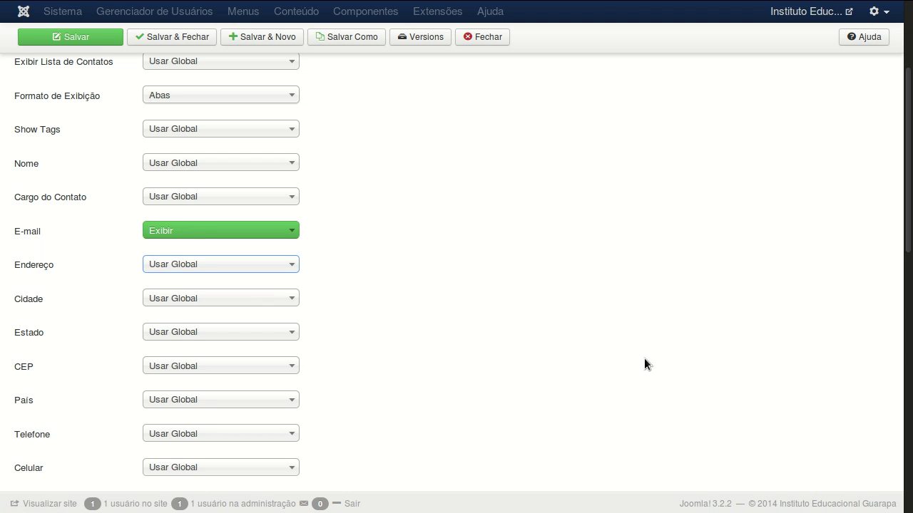
left_click_drag(909, 232, 906, 190)
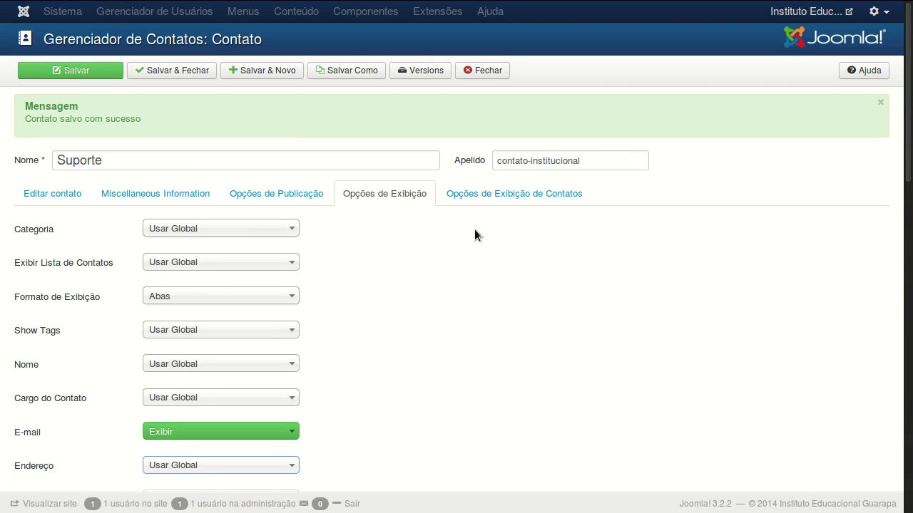
left_click(493, 195)
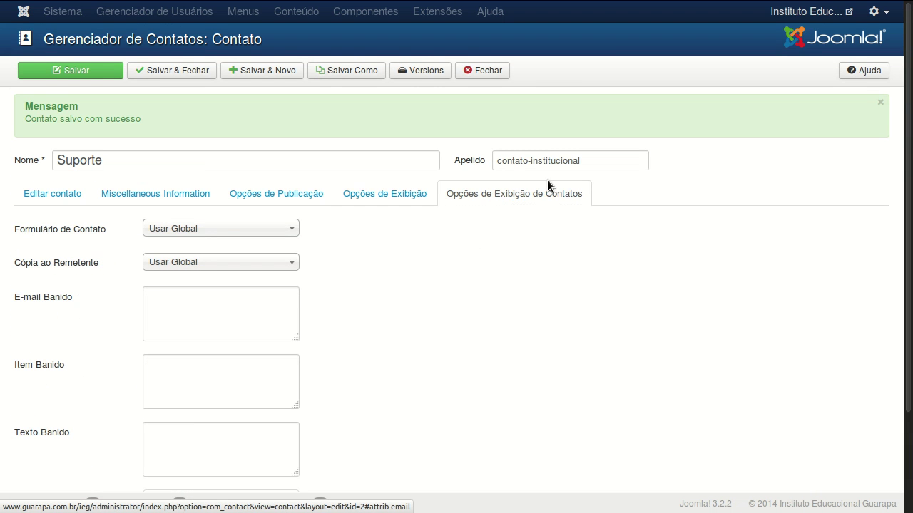
left_click(512, 193)
scroll(358, 404, "down", 3)
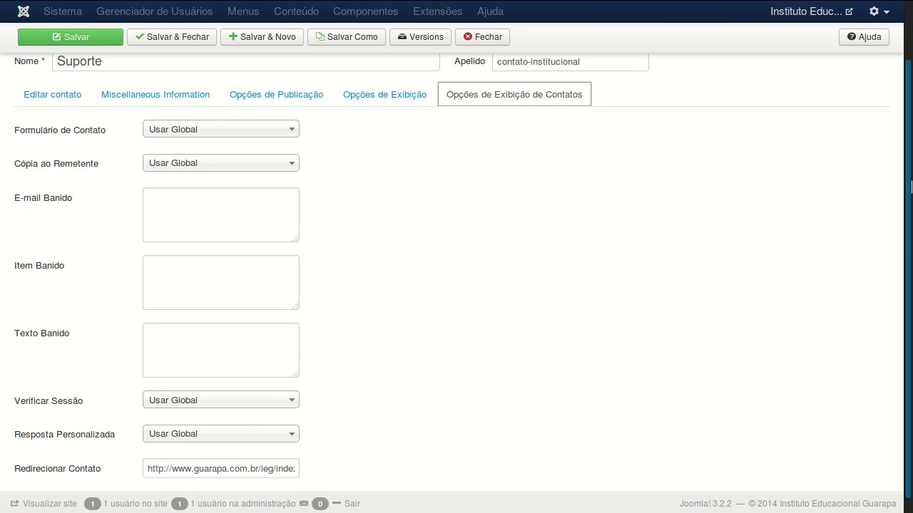
mouse_move(28, 455)
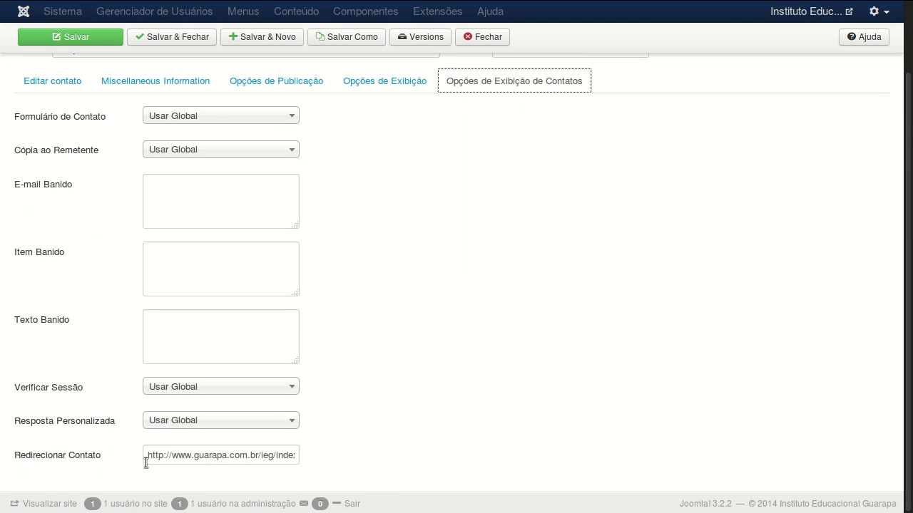
left_click_drag(146, 458, 318, 452)
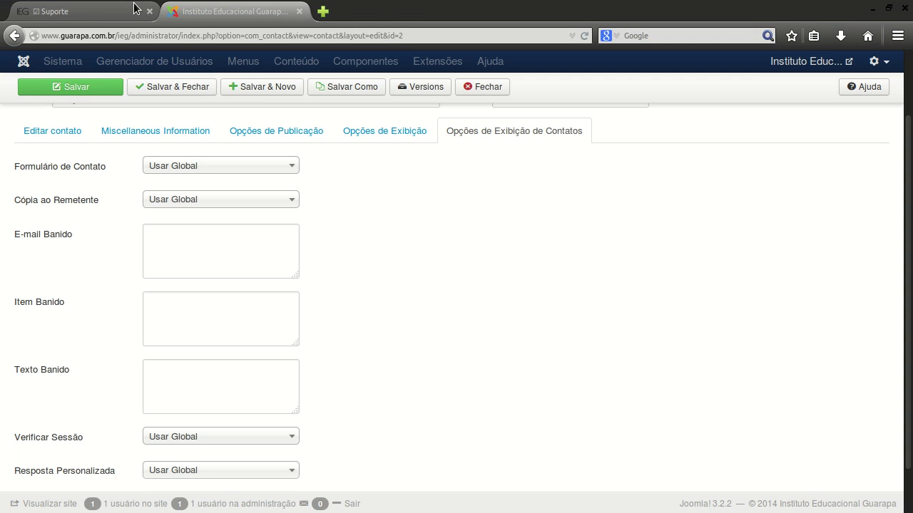
left_click(103, 9)
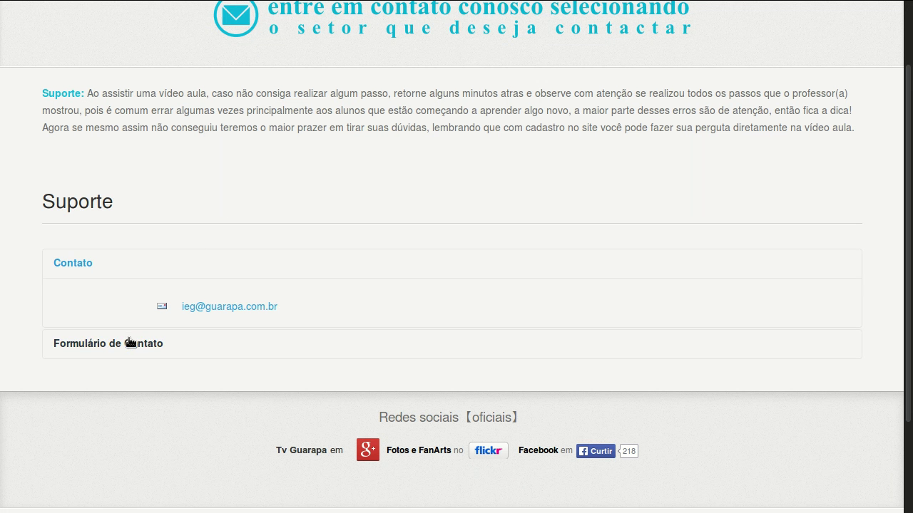
left_click(130, 343)
scroll(156, 362, "down", 2)
scroll(160, 371, "down", 5)
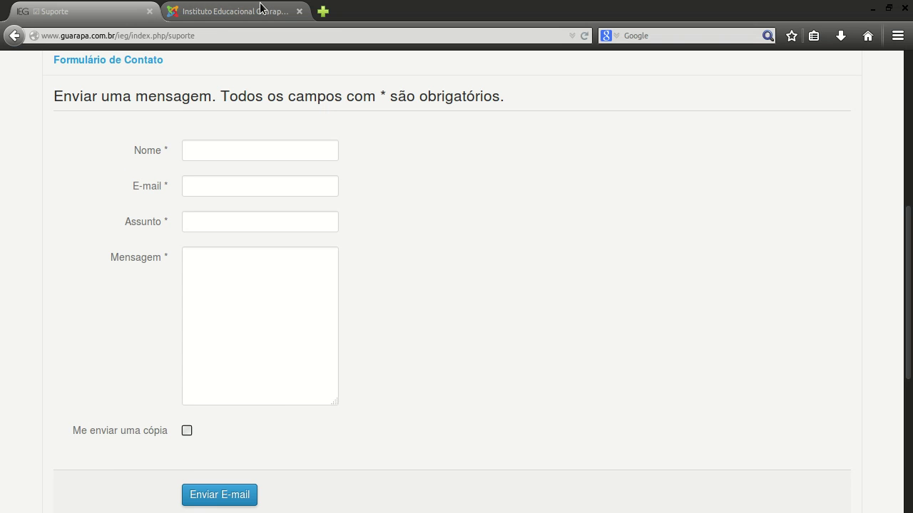
key("ctrl+Tab")
key("ctrl+Tab")
key("ctrl+Tab")
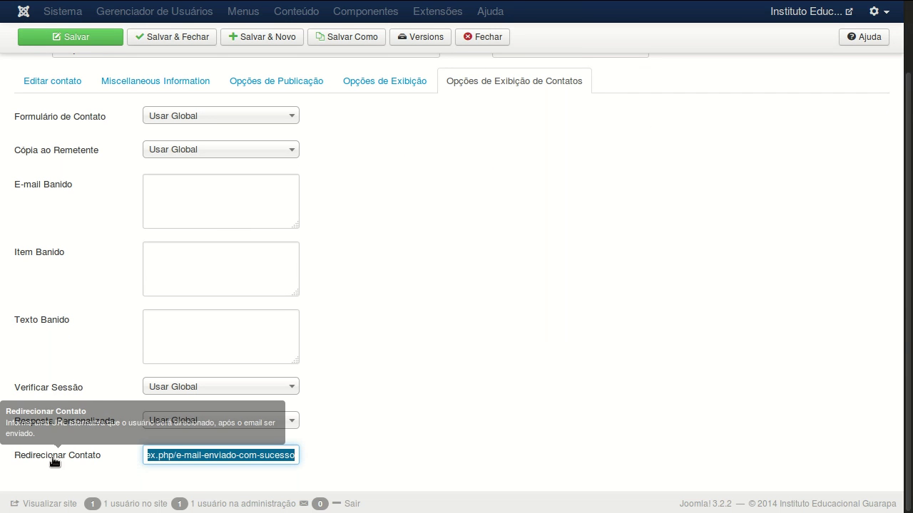
Save the Suporte contact, review its details, publishing and display tabs, then Salvar & Fechar.
mouse_move(92, 460)
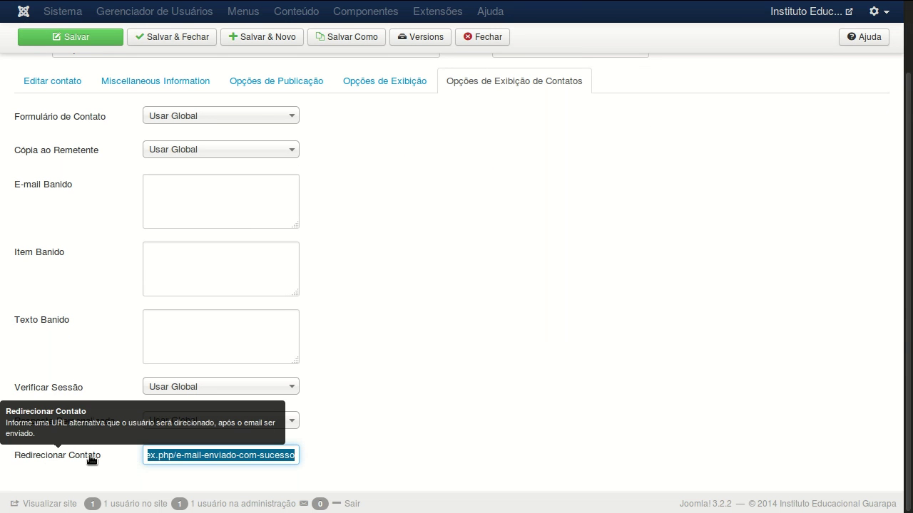
key("ctrl+Tab")
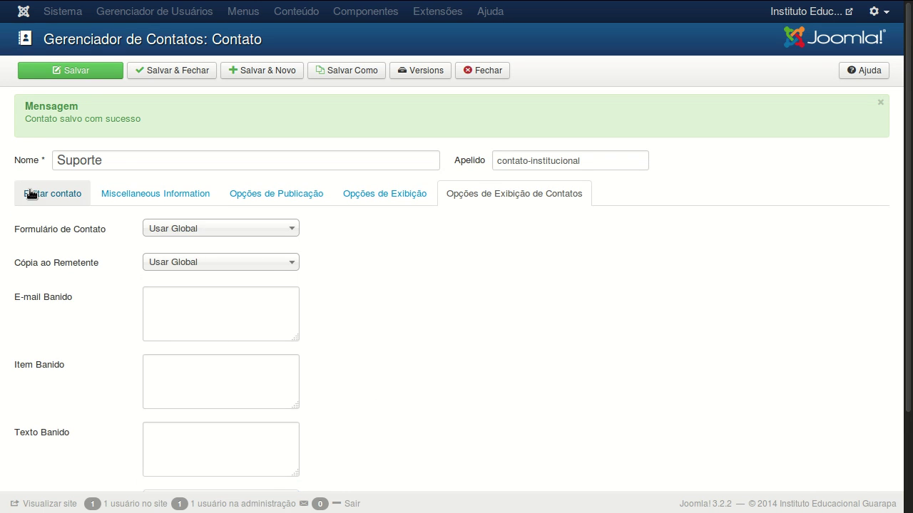
left_click(34, 192)
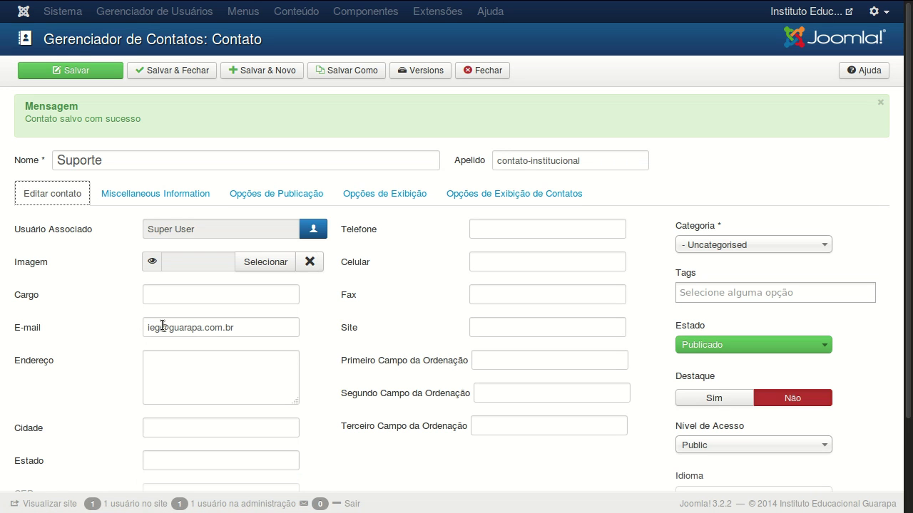
left_click(267, 194)
left_click(366, 194)
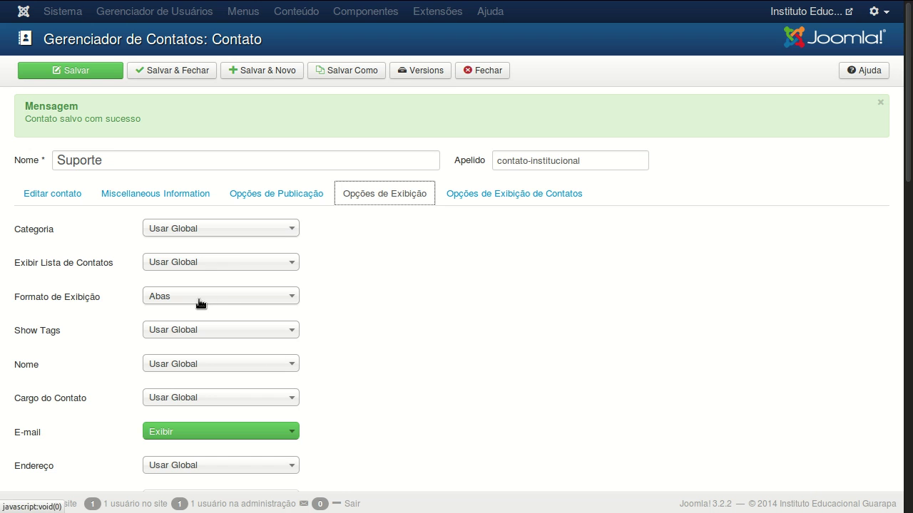
scroll(574, 385, "down", 5)
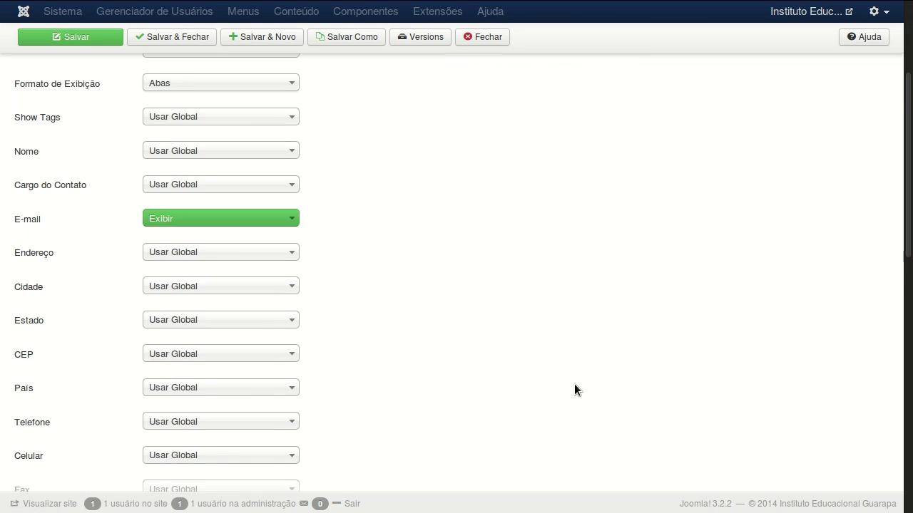
scroll(574, 384, "up", 5)
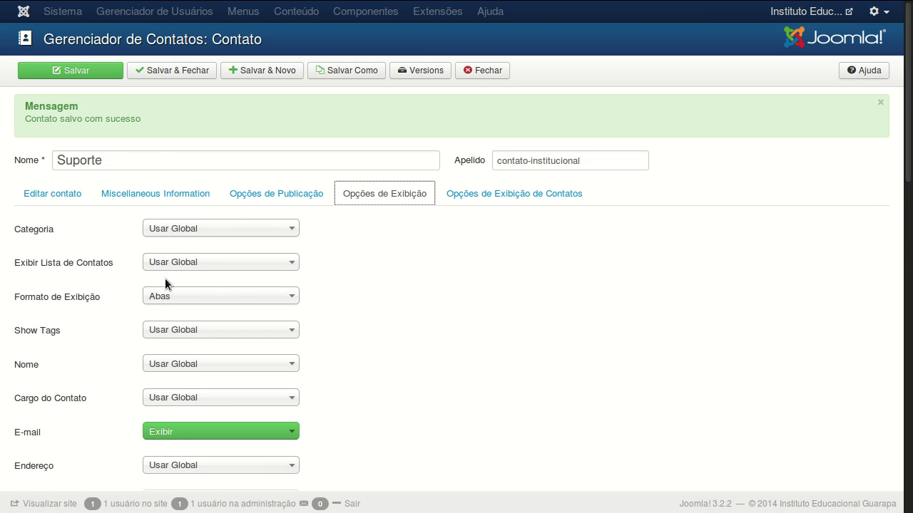
left_click(190, 72)
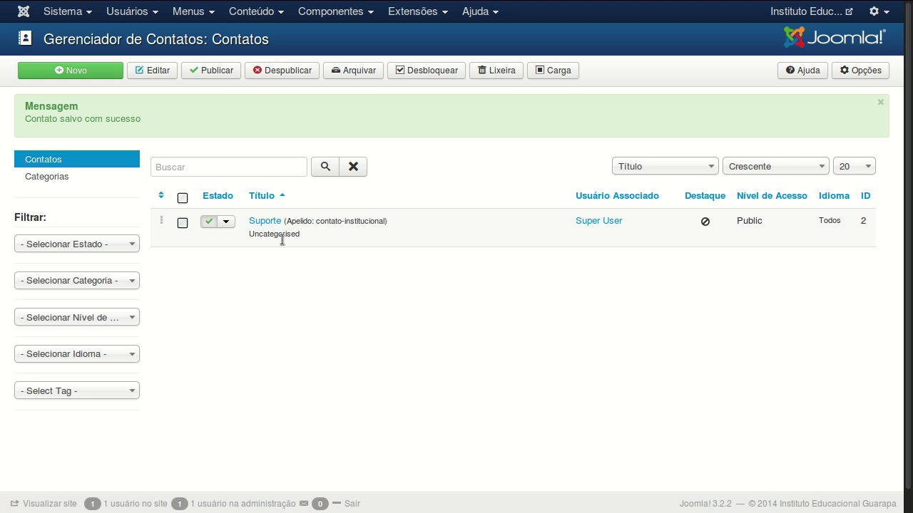
Glance at the frontend Suporte page, then open the admin Menus list at Menu principal.
mouse_move(254, 5)
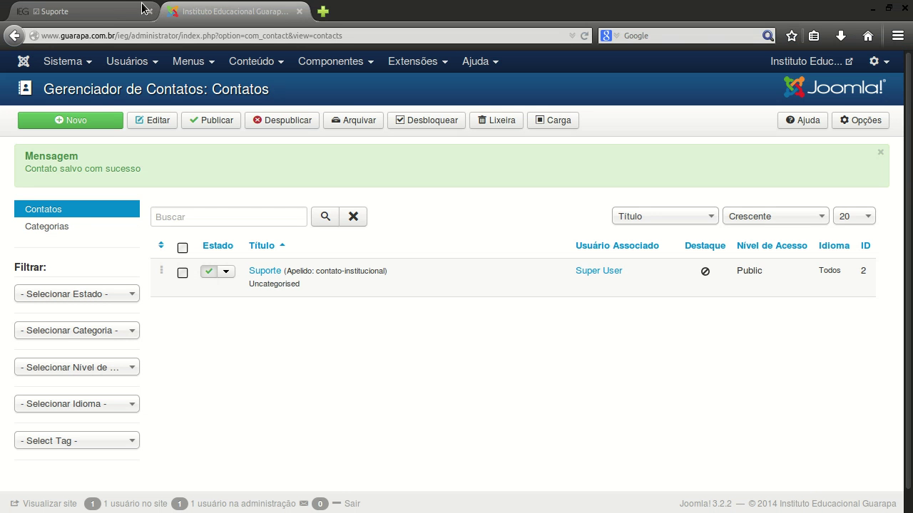
left_click(118, 9)
scroll(511, 150, "up", 10)
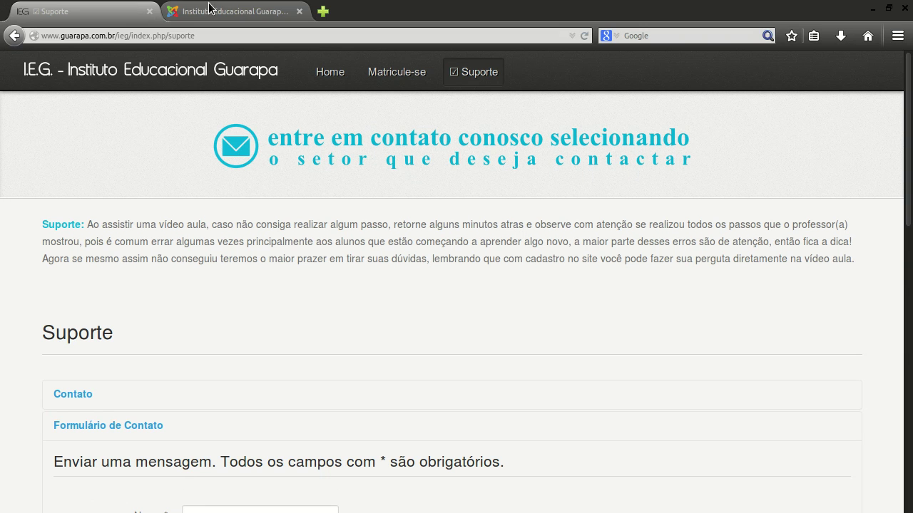
left_click(205, 11)
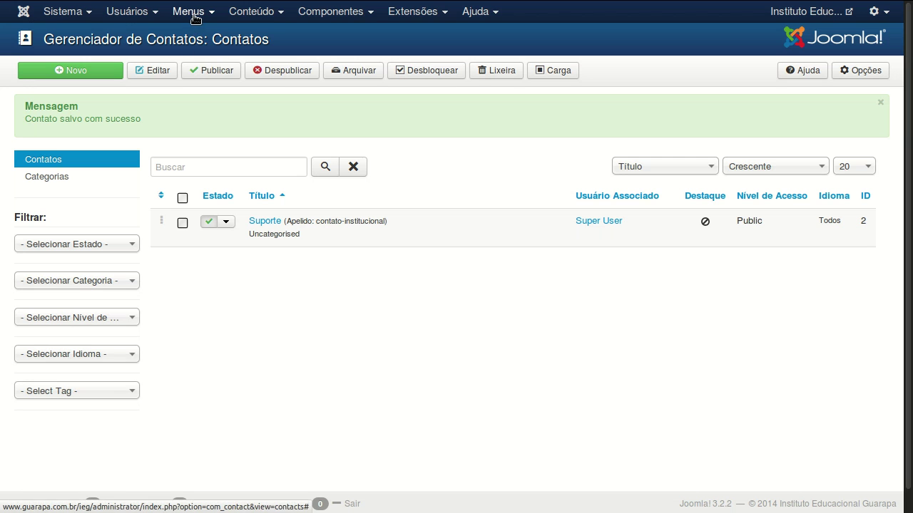
left_click(191, 13)
mouse_move(212, 67)
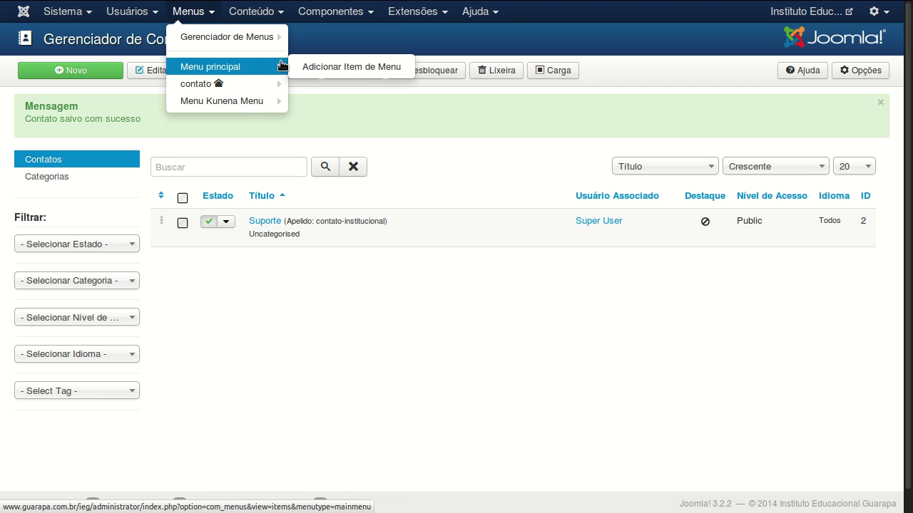
Show all Menu principal items with limit Todos, find 'suporte', and open the Suporte item.
left_click(258, 68)
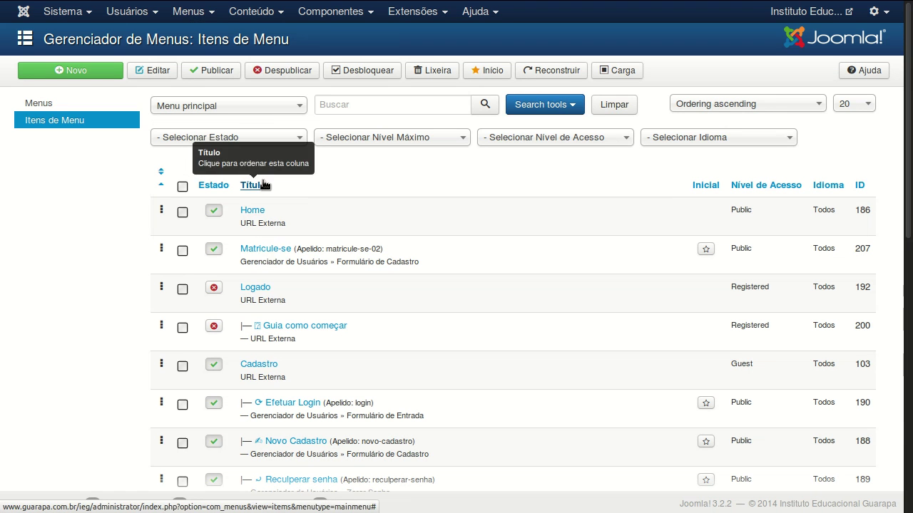
key("ctrl+f")
type("suporte")
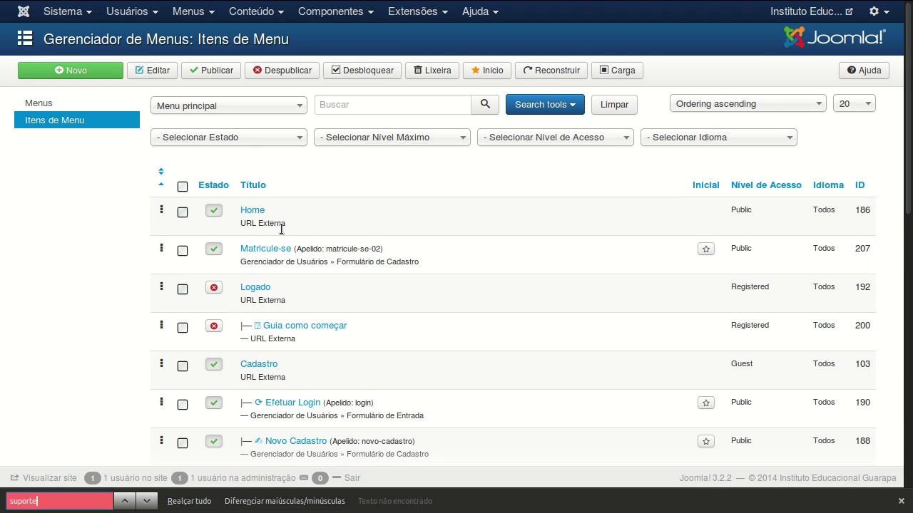
left_click(853, 107)
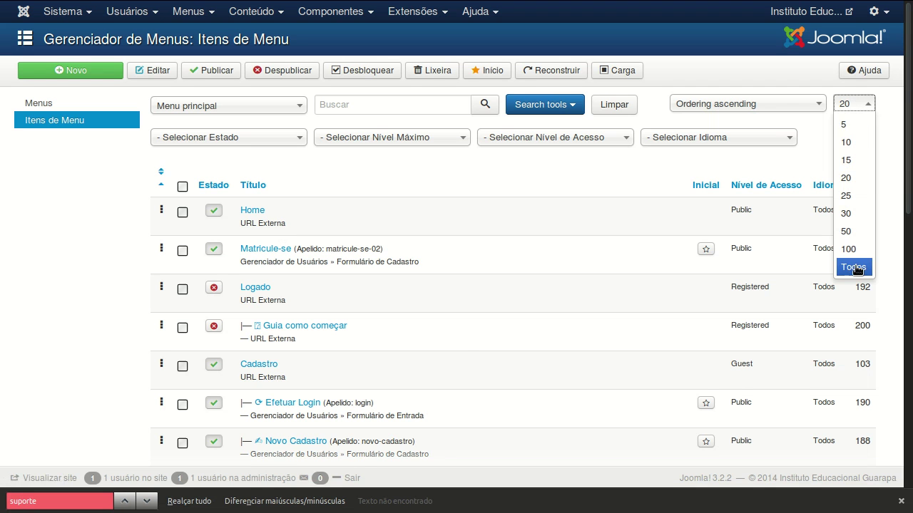
left_click(854, 267)
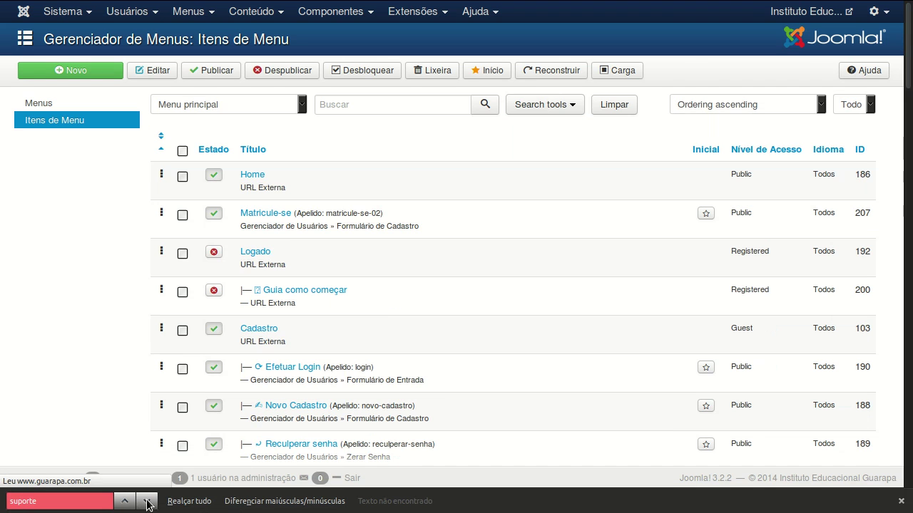
left_click(147, 502)
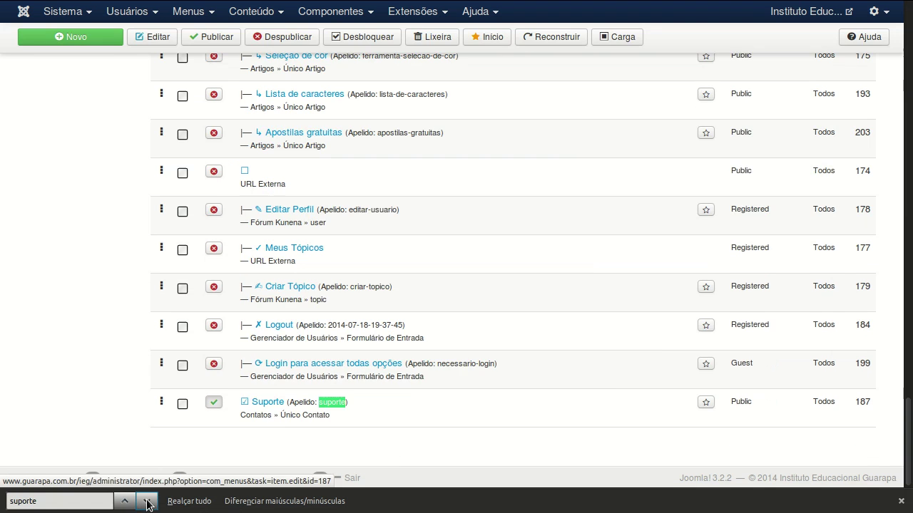
left_click(268, 403)
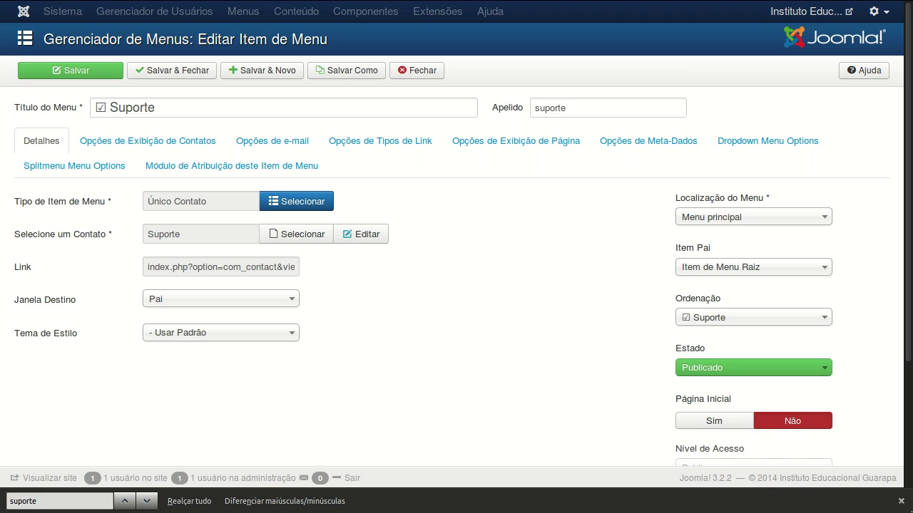
Close the find bar, inspect the ☑ symbol in Título do Menu, and open the Tipo de Item de Menu chooser.
left_click(902, 501)
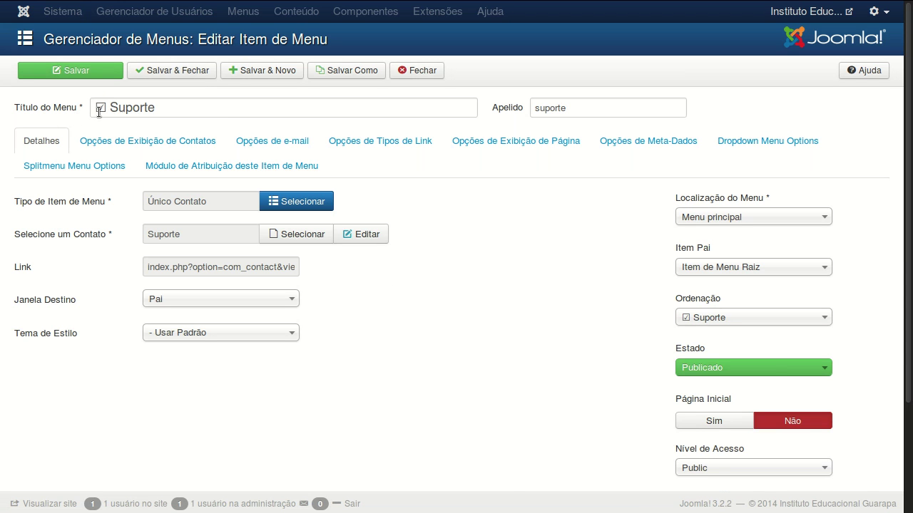
left_click_drag(111, 108, 97, 109)
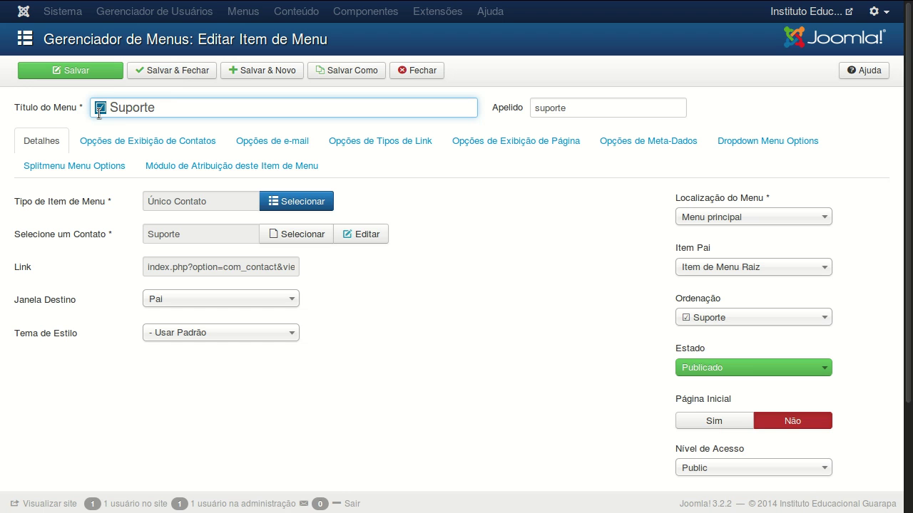
left_click(112, 108)
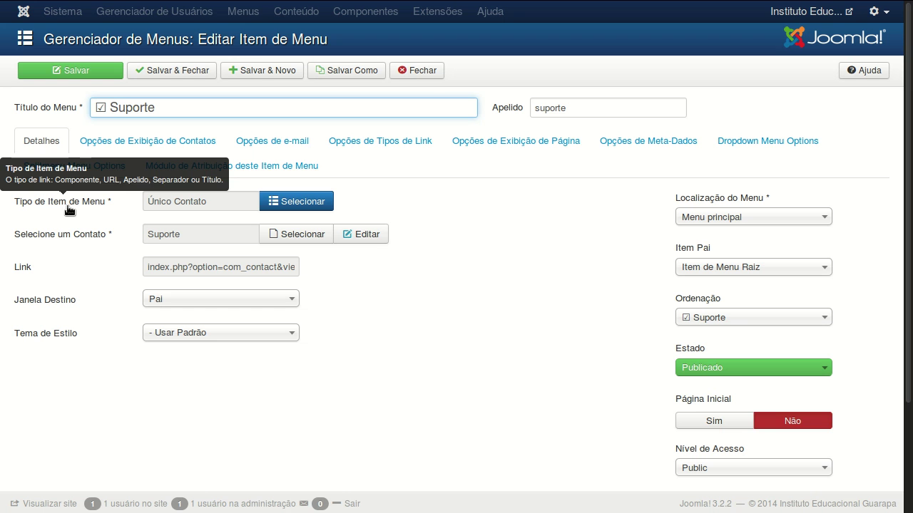
left_click(314, 201)
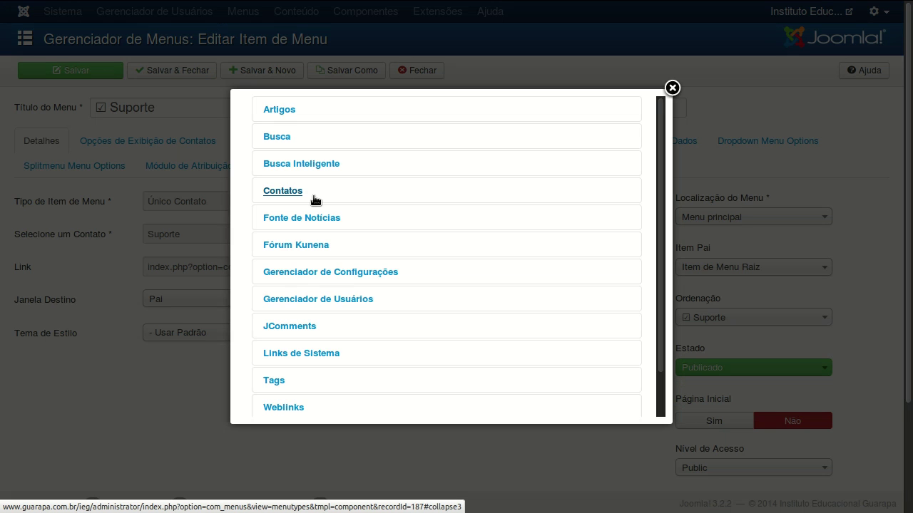
Set the Suporte menu item type to Único Contato from the Contatos group.
left_click(273, 112)
scroll(306, 199, "down", 3)
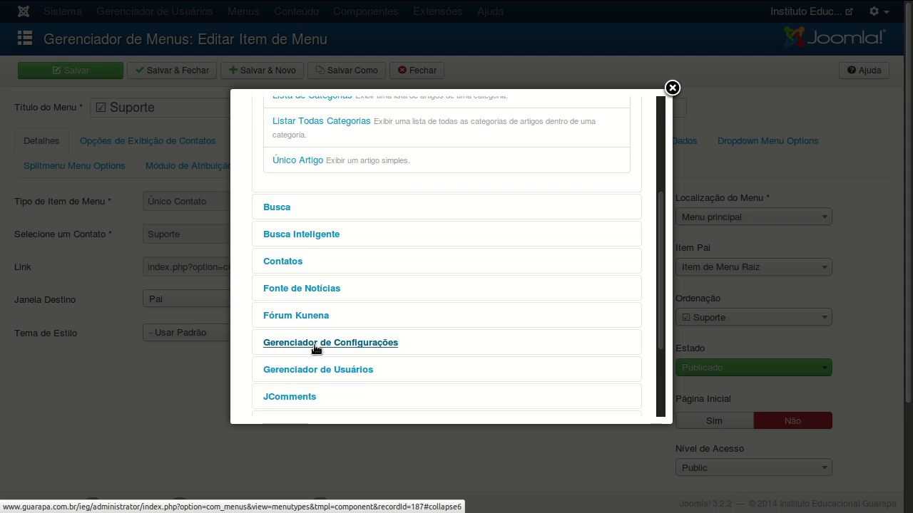
left_click(277, 262)
scroll(306, 260, "up", 3)
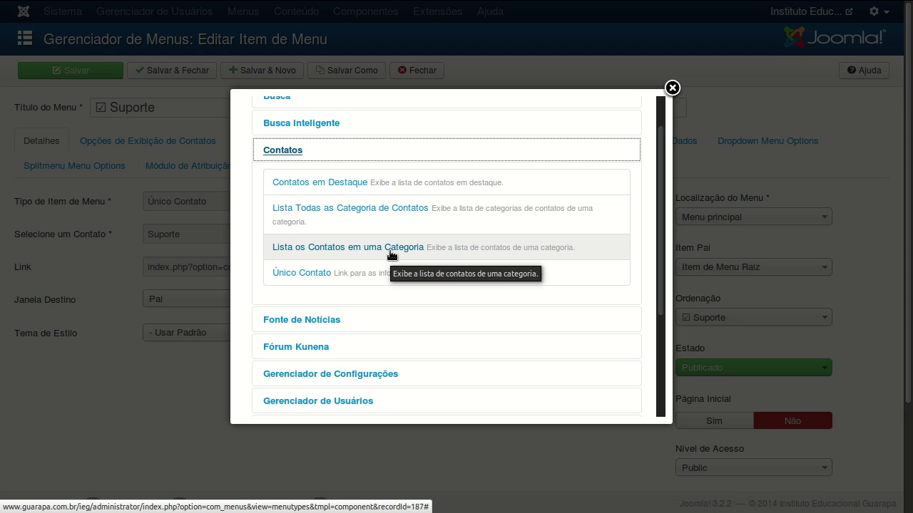
left_click(314, 275)
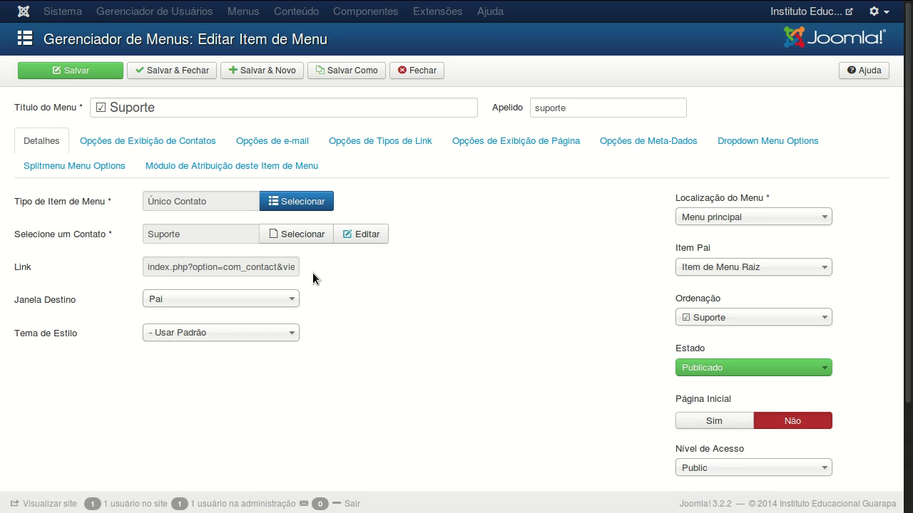
Pick the Suporte contact (ID 2) as the menu item's linked contact.
mouse_move(54, 231)
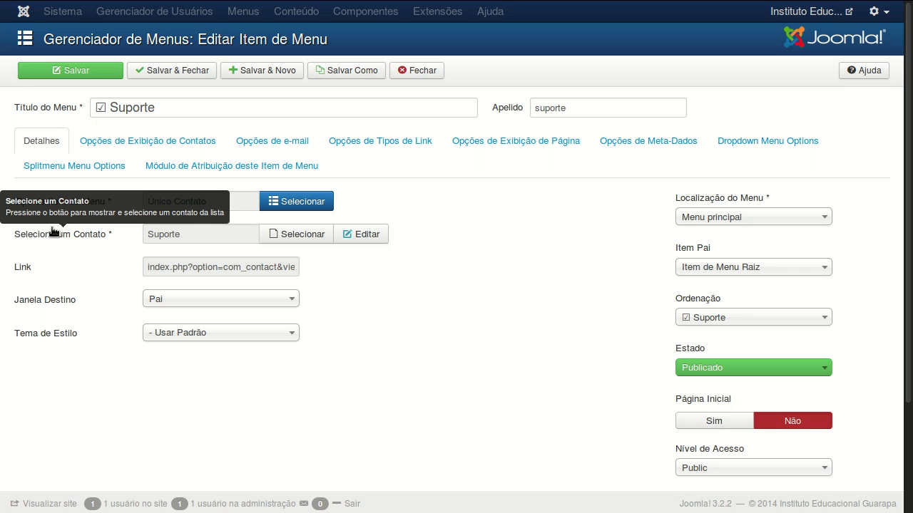
left_click(312, 235)
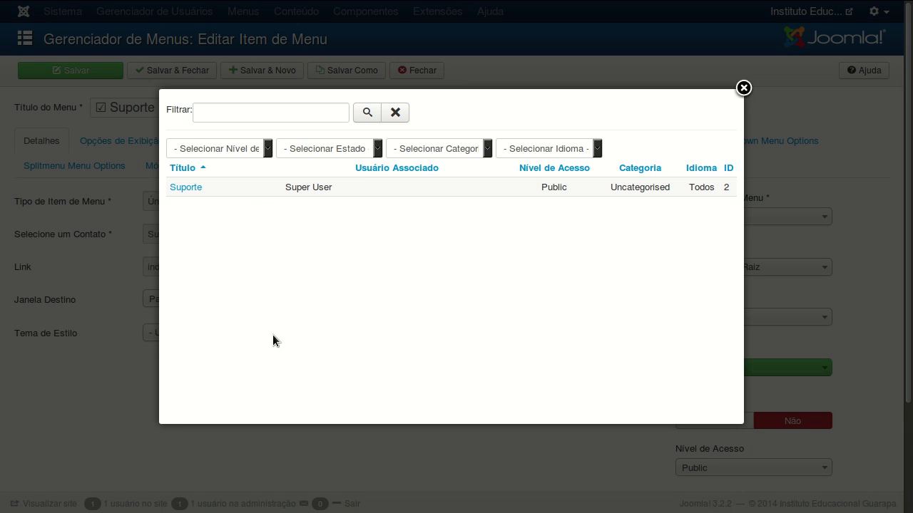
left_click(186, 187)
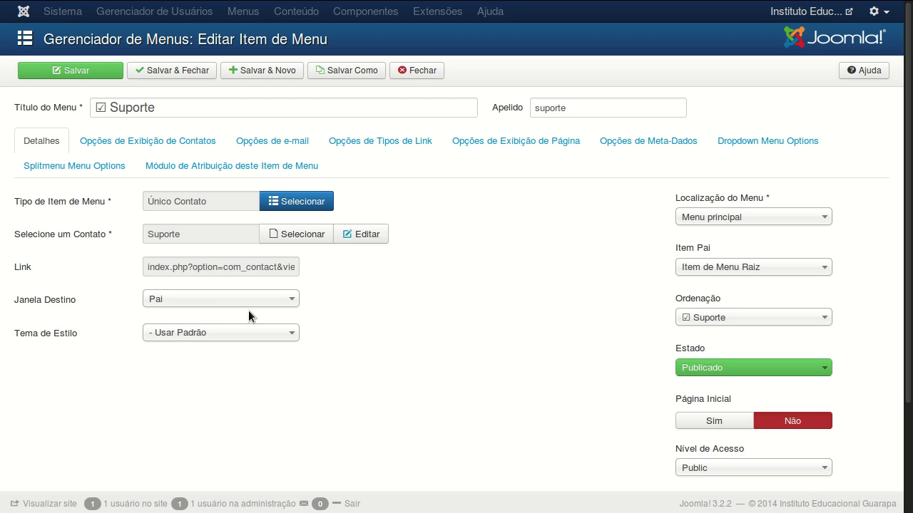
scroll(291, 316, "down", 2)
scroll(291, 316, "up", 2)
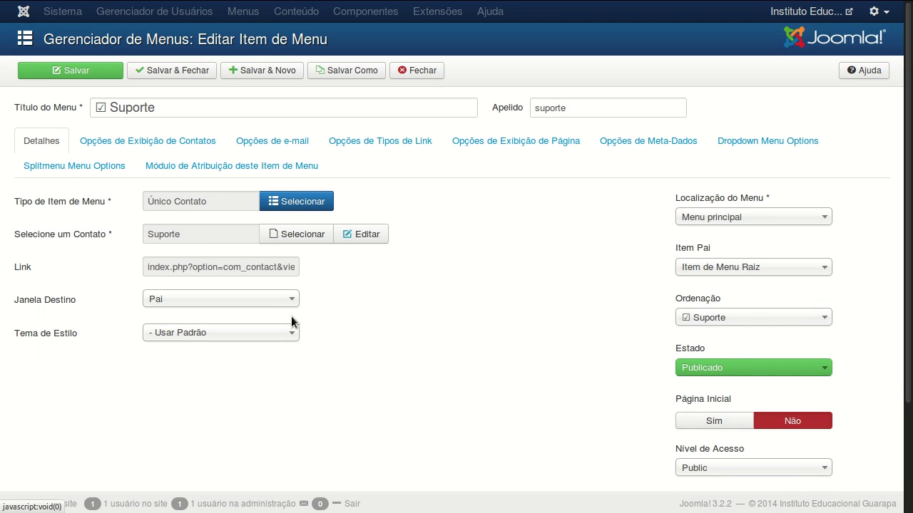
scroll(712, 385, "down", 2)
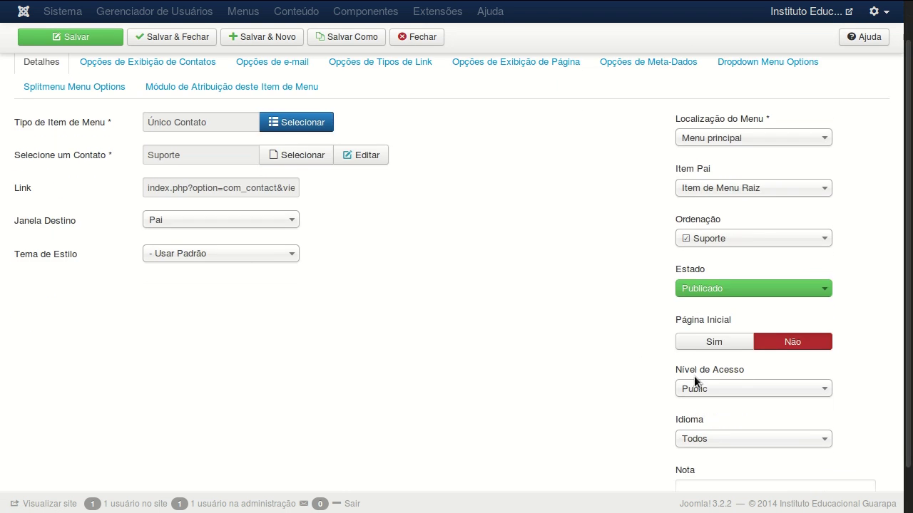
left_click_drag(911, 370, 910, 314)
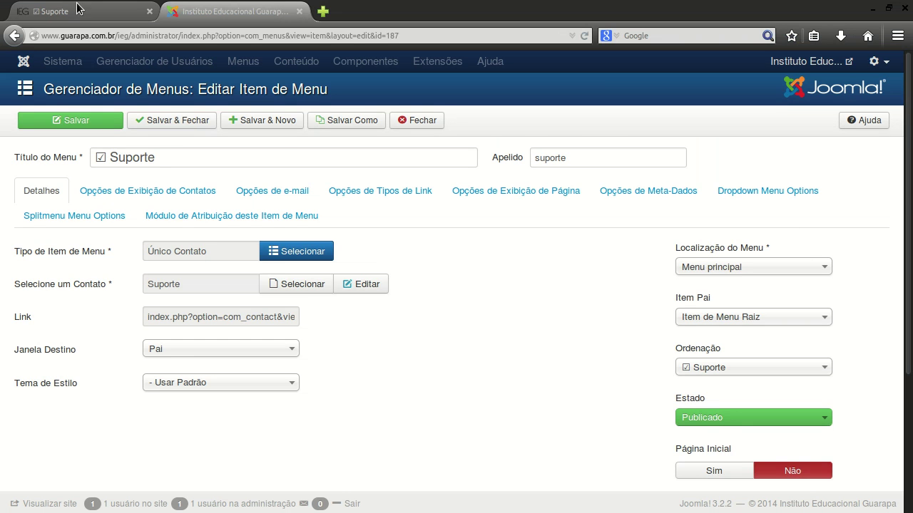
left_click(64, 10)
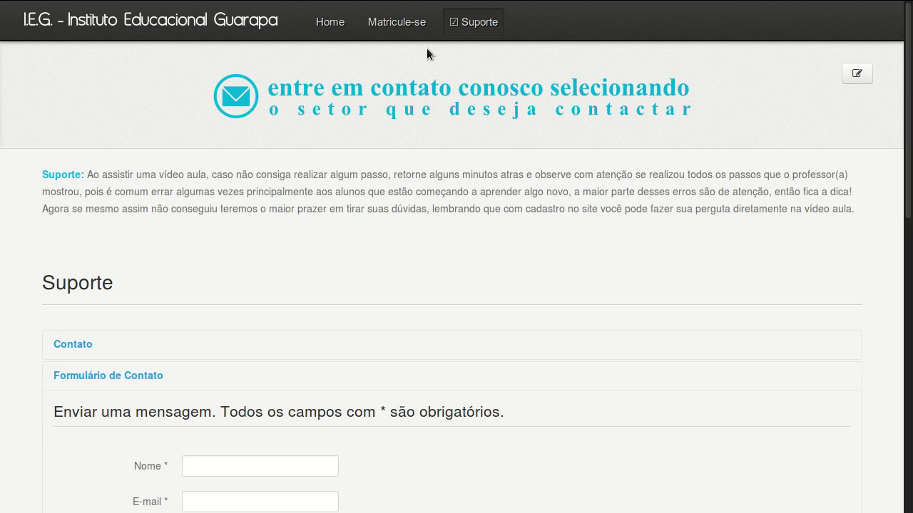
left_click(206, 9)
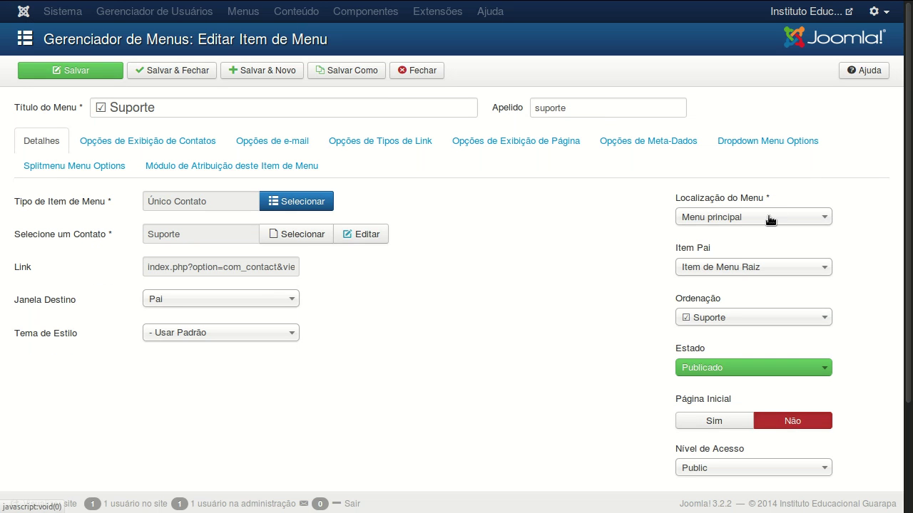
mouse_move(212, 8)
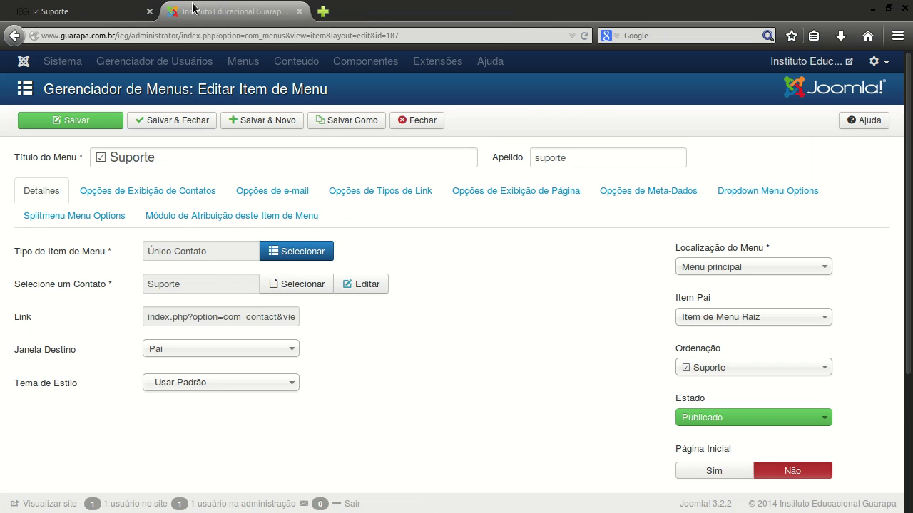
left_click(64, 10)
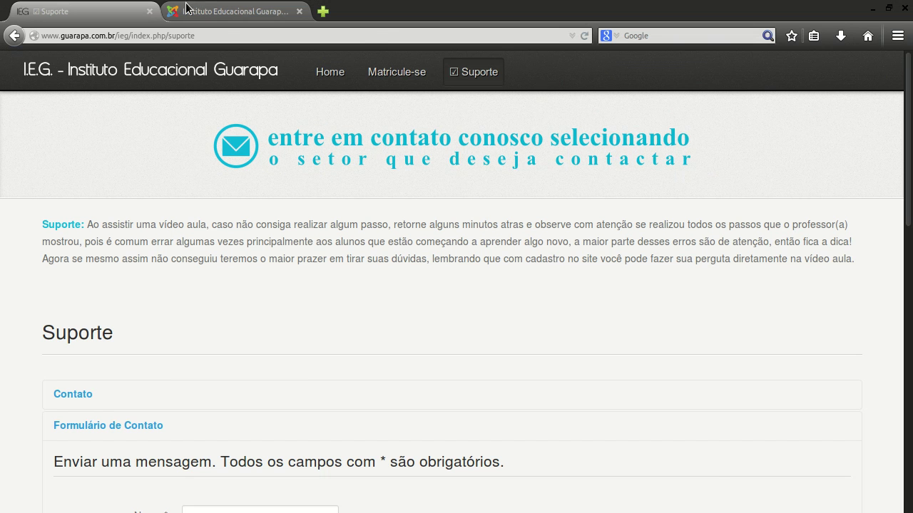
left_click(214, 8)
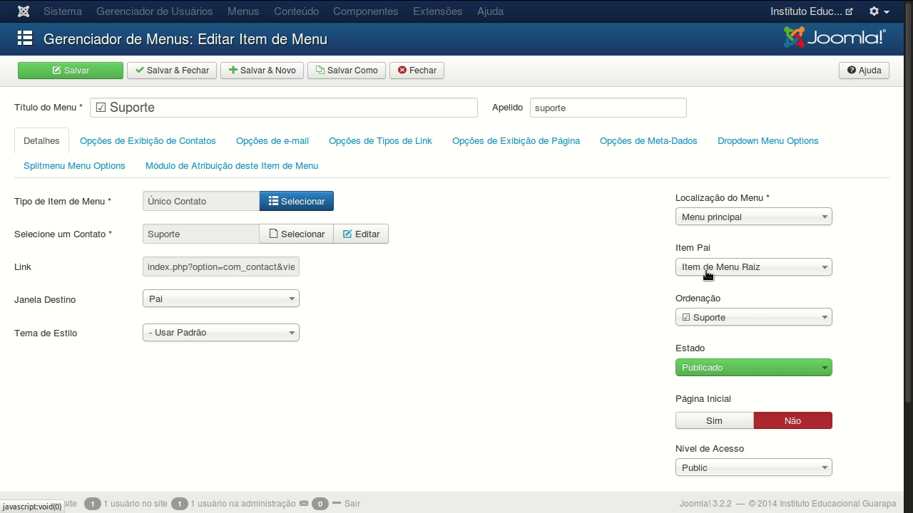
Keep the contact display format and category at Usar Global, then view the e-mail options.
left_click(149, 140)
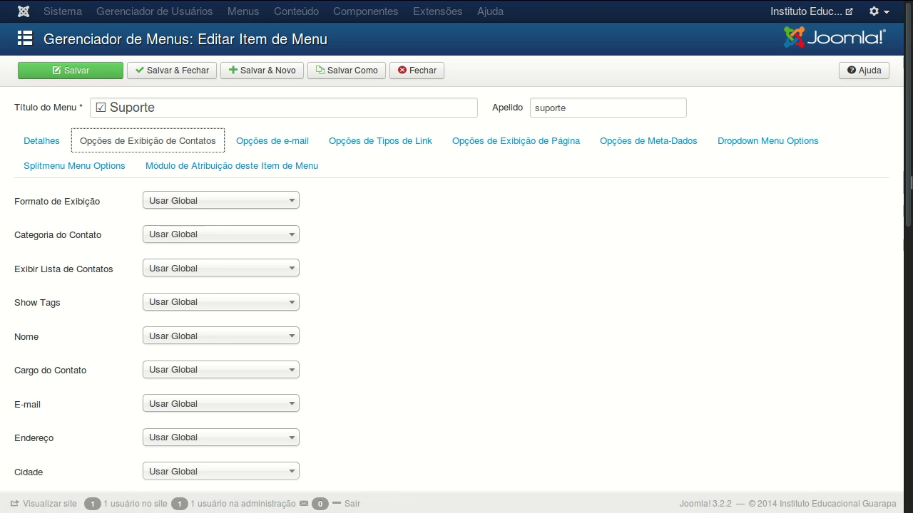
scroll(911, 307, "down", 4)
left_click_drag(910, 307, 911, 389)
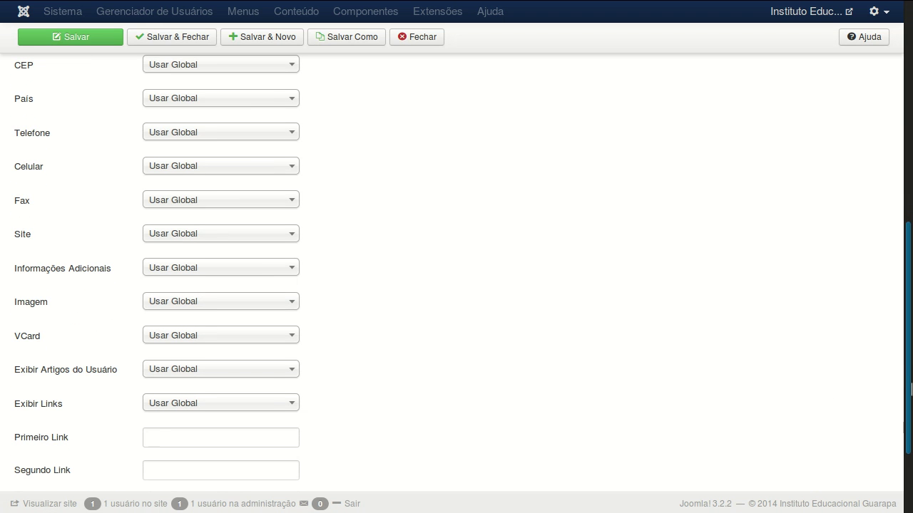
scroll(910, 388, "up", 10)
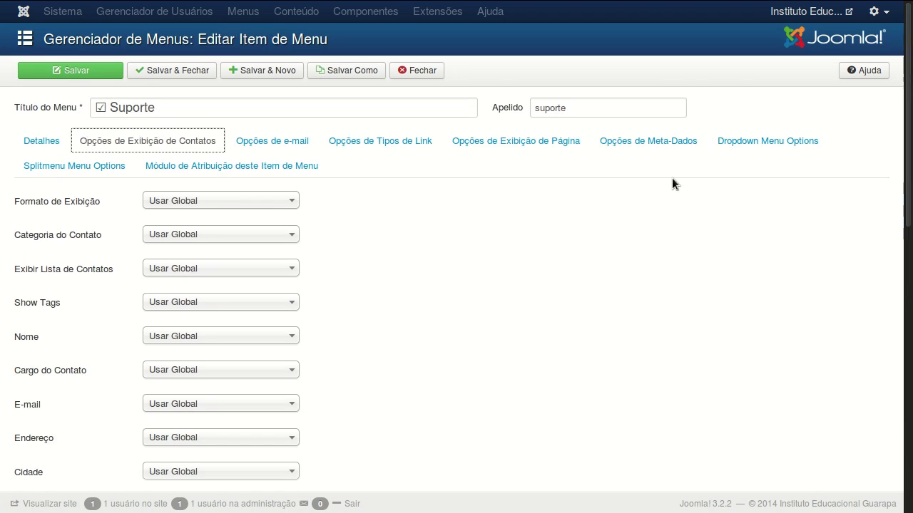
left_click(233, 205)
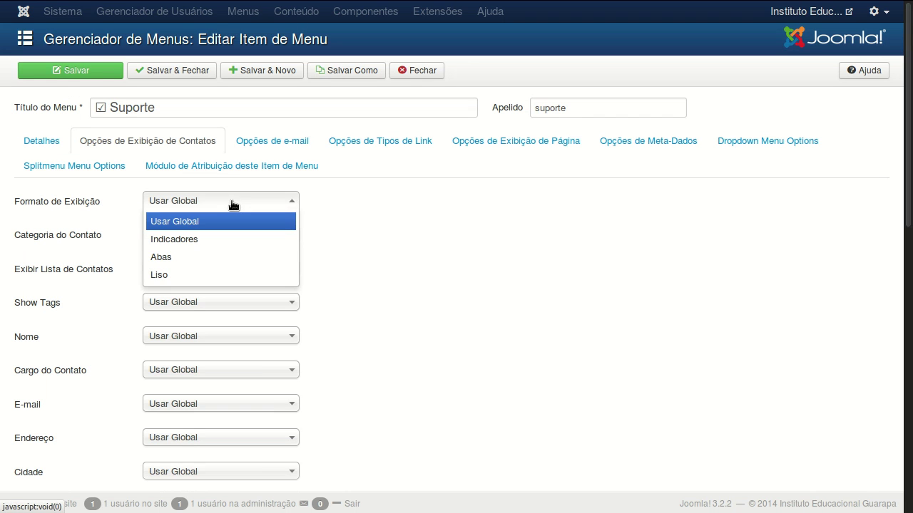
left_click(205, 222)
left_click(202, 236)
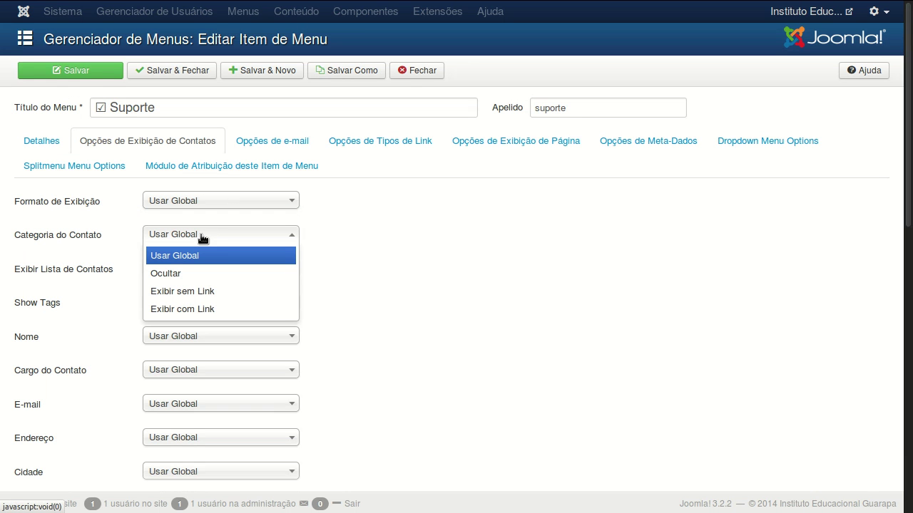
left_click(203, 237)
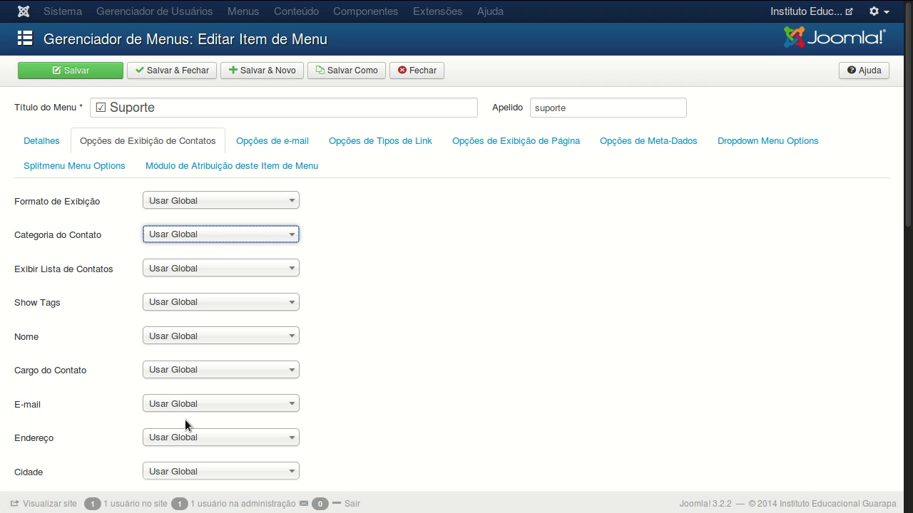
left_click(261, 142)
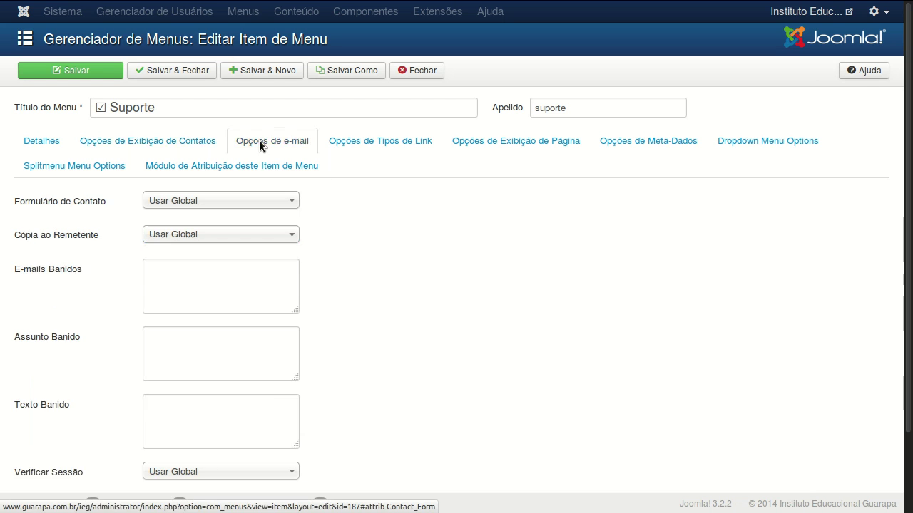
left_click(188, 203)
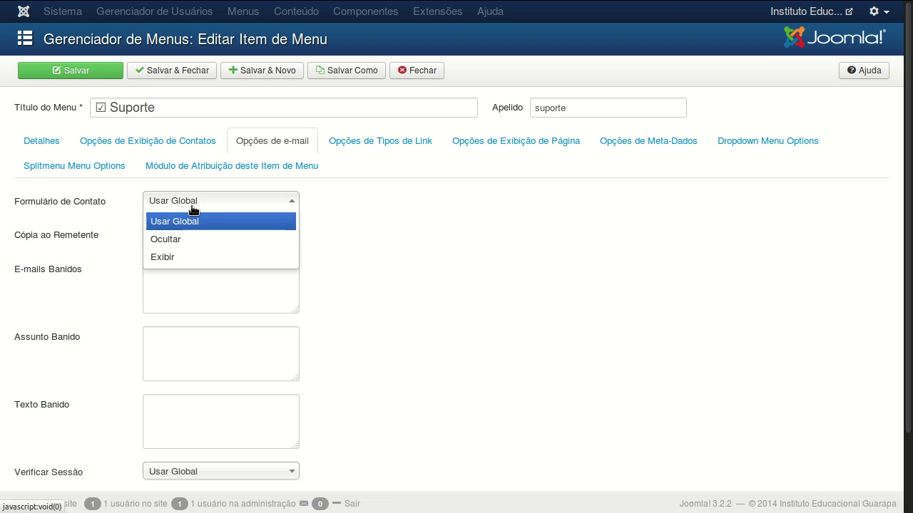
left_click(192, 207)
mouse_move(84, 242)
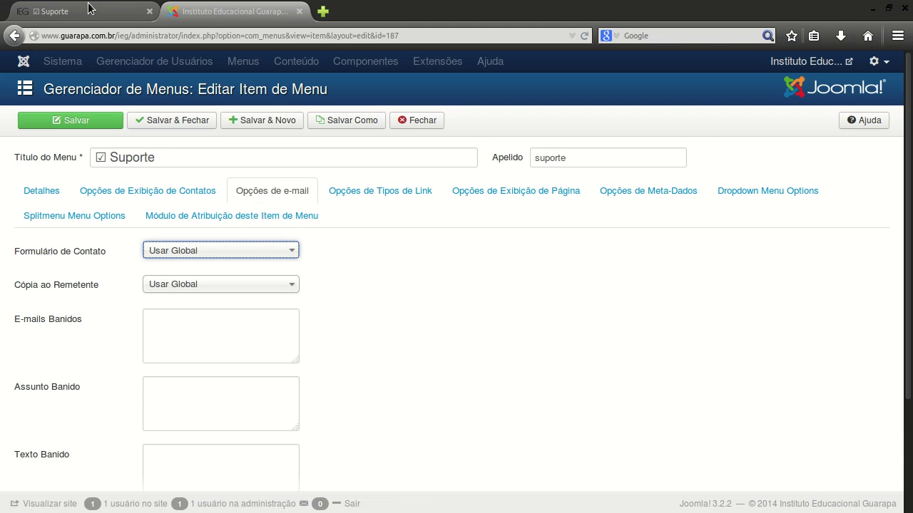
left_click(61, 10)
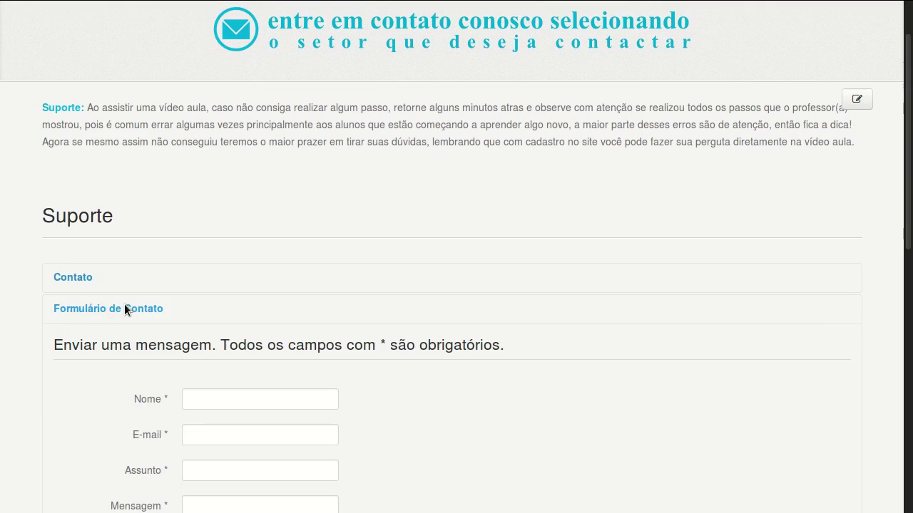
scroll(125, 320, "down", 3)
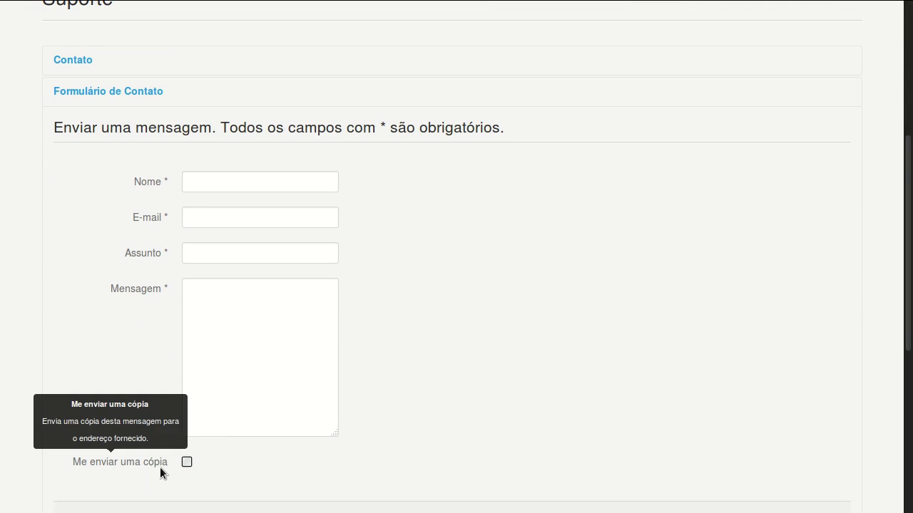
left_click(208, 7)
left_click(156, 237)
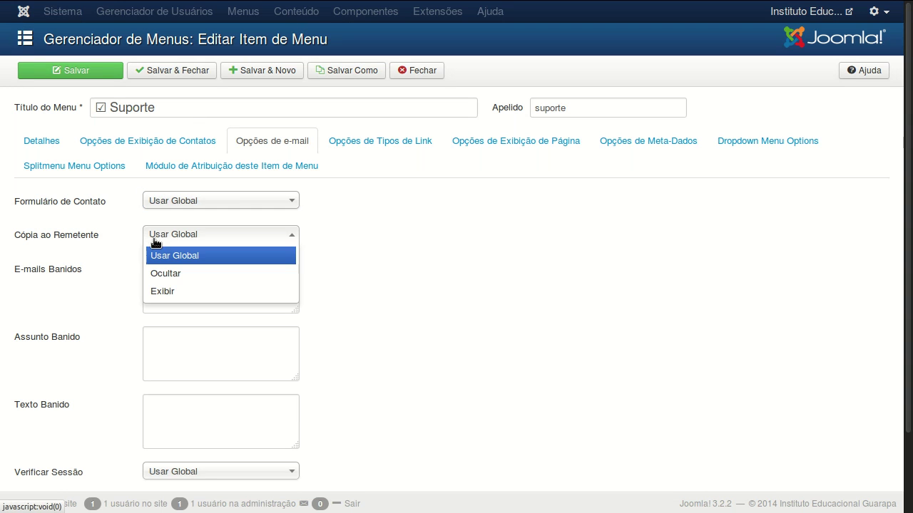
left_click(160, 240)
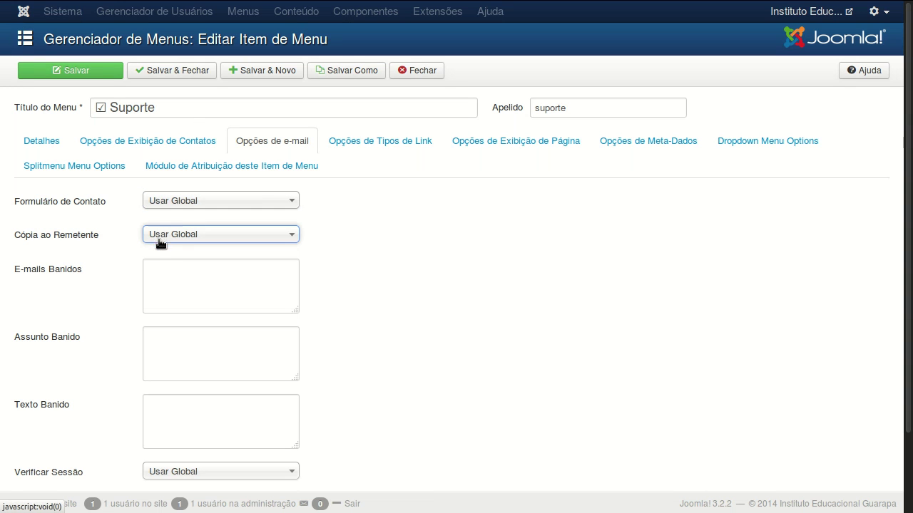
left_click(174, 289)
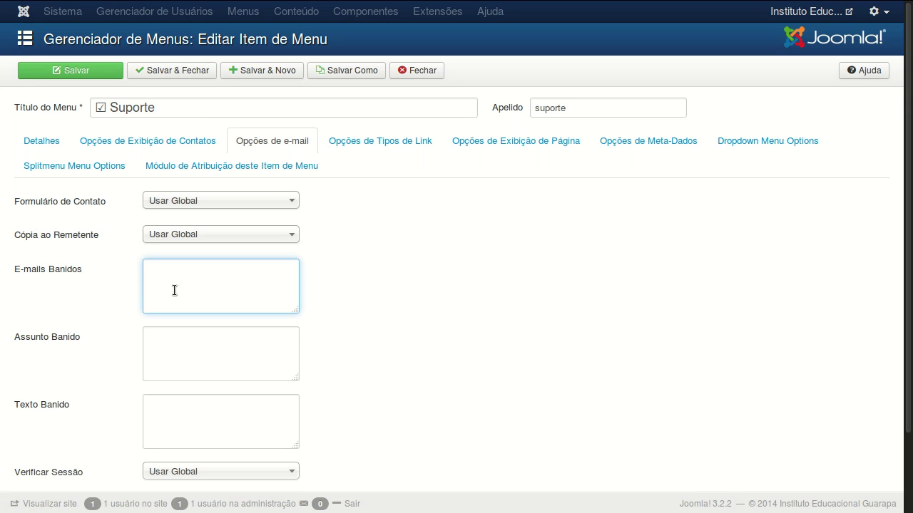
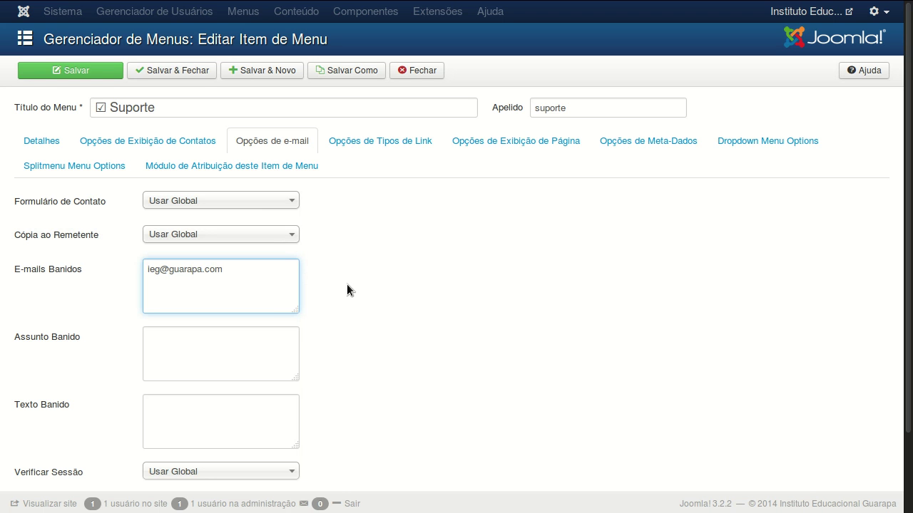
type(";")
key("ctrl+a")
key("BackSpace")
mouse_move(58, 336)
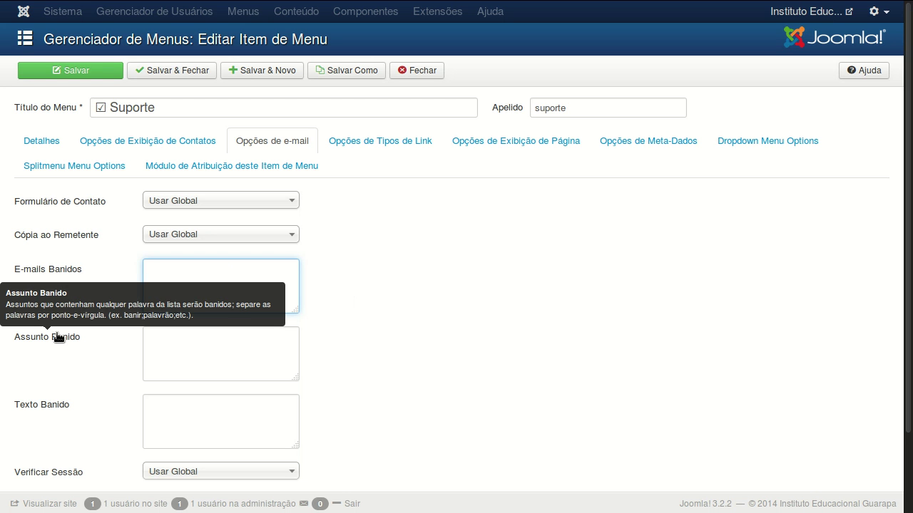
left_click(179, 357)
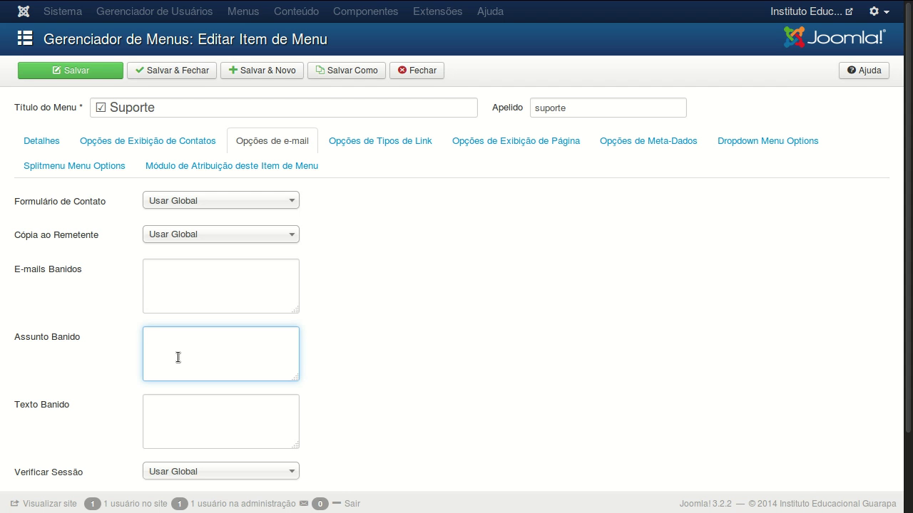
mouse_move(67, 404)
type(";")
key("BackSpace")
scroll(346, 279, "down", 2)
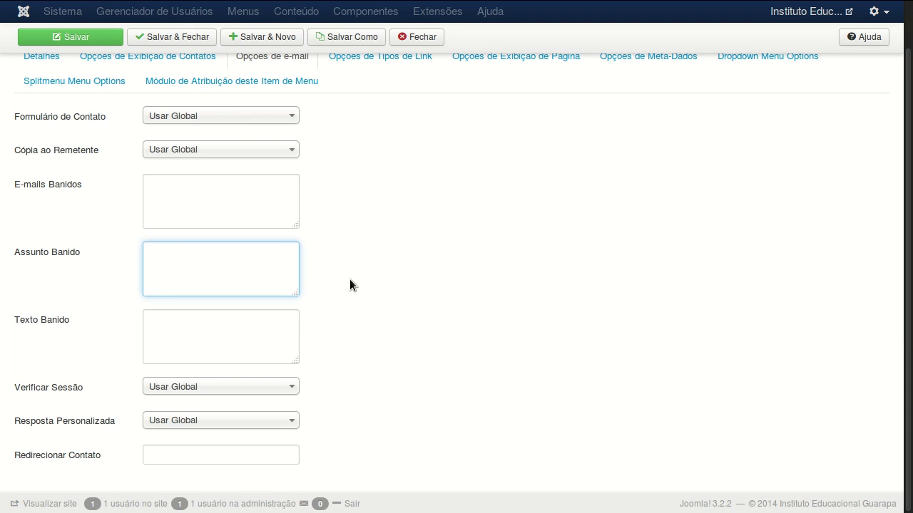
scroll(349, 284, "up", 2)
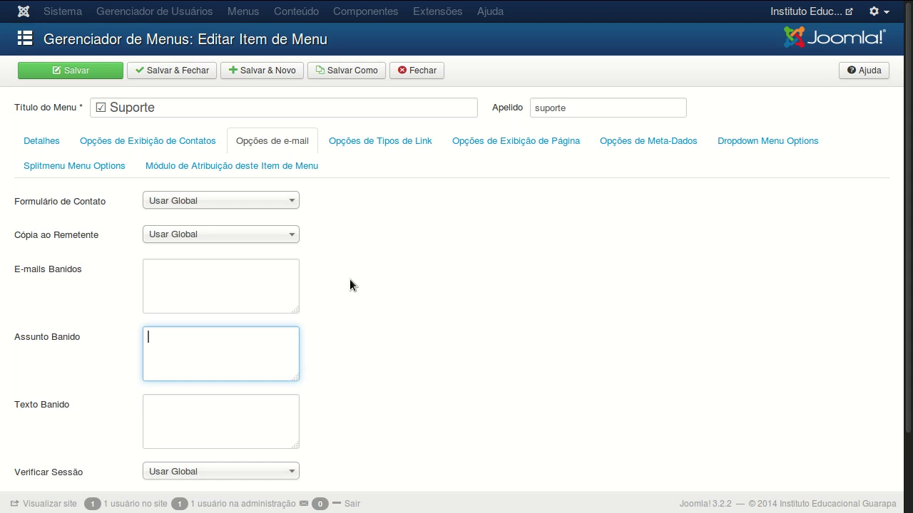
Review the link type, page display and metadata options, including the meta description and keywords fields.
left_click(377, 145)
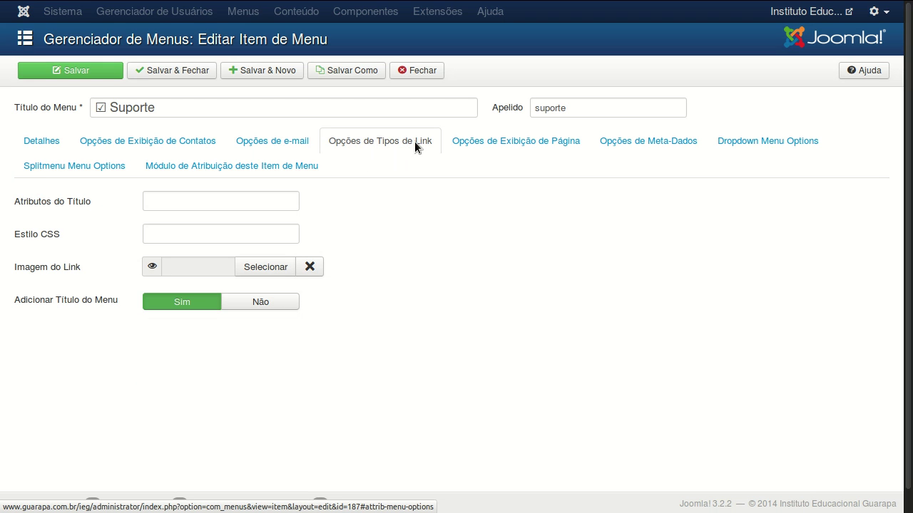
left_click(469, 148)
left_click(620, 142)
left_click(257, 215)
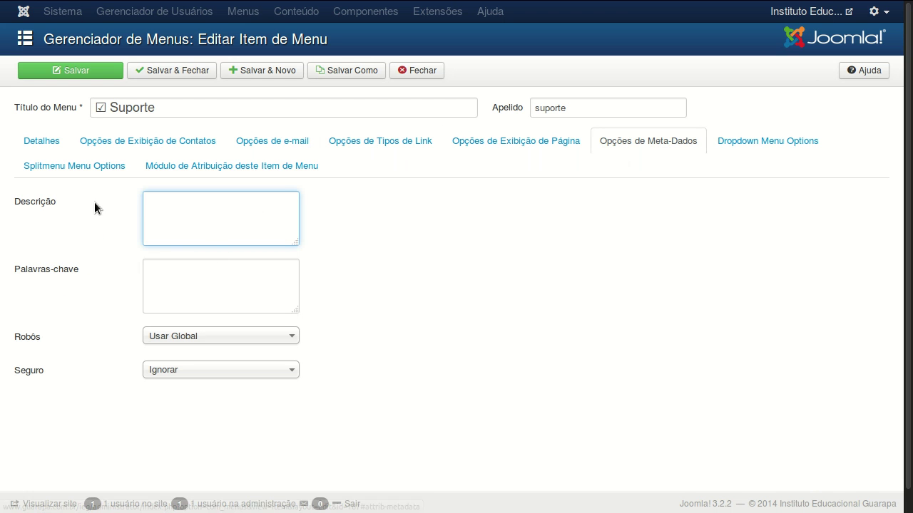
left_click(172, 290)
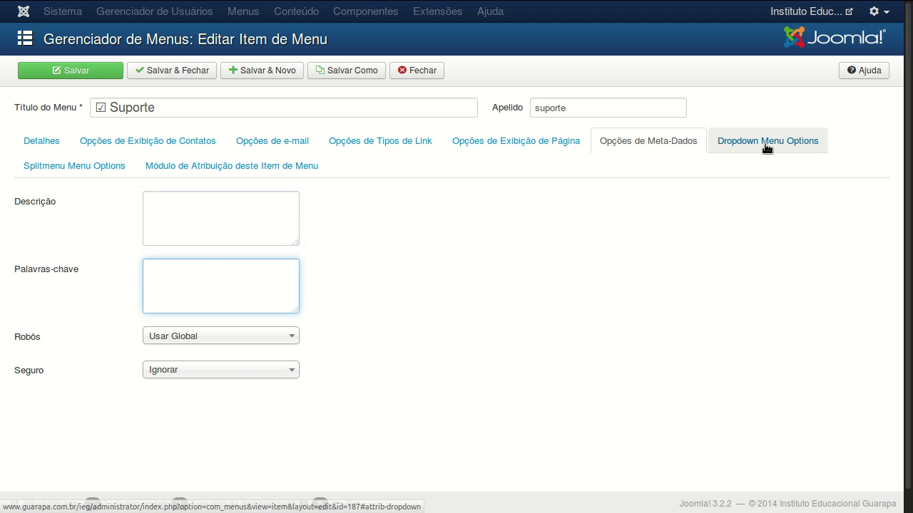
Review the Splitmenu, Dropdown Menu and Módulo de Atribuição options, returning to Detalhes.
left_click(104, 174)
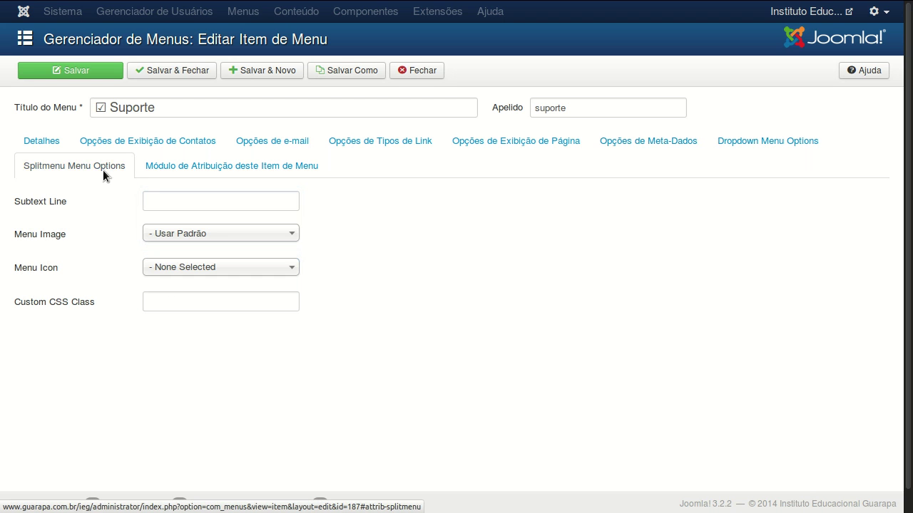
left_click(760, 147)
left_click(223, 168)
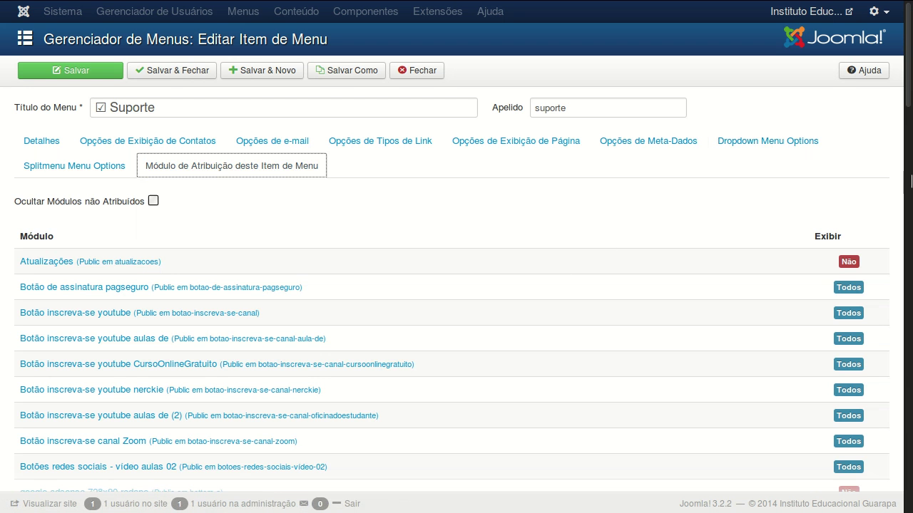
left_click(49, 145)
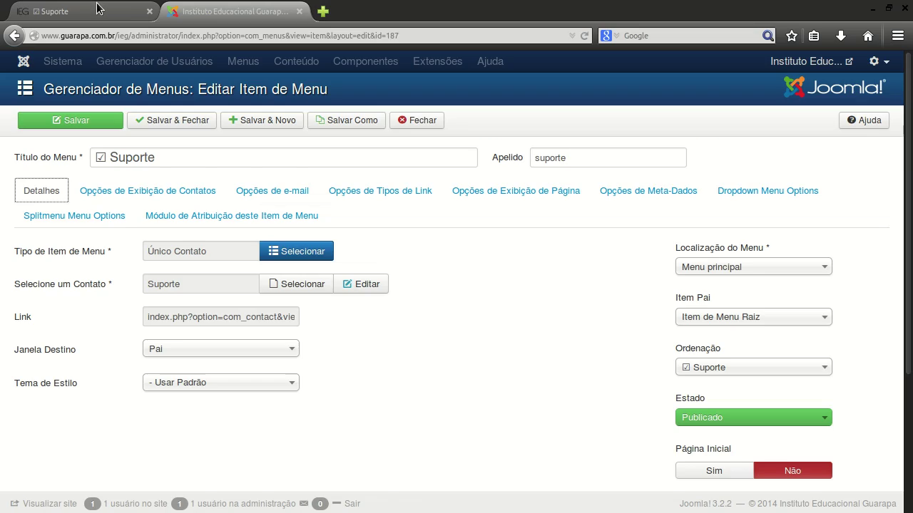
On the live Suporte page, expand the Contato and contact form sections.
left_click(72, 7)
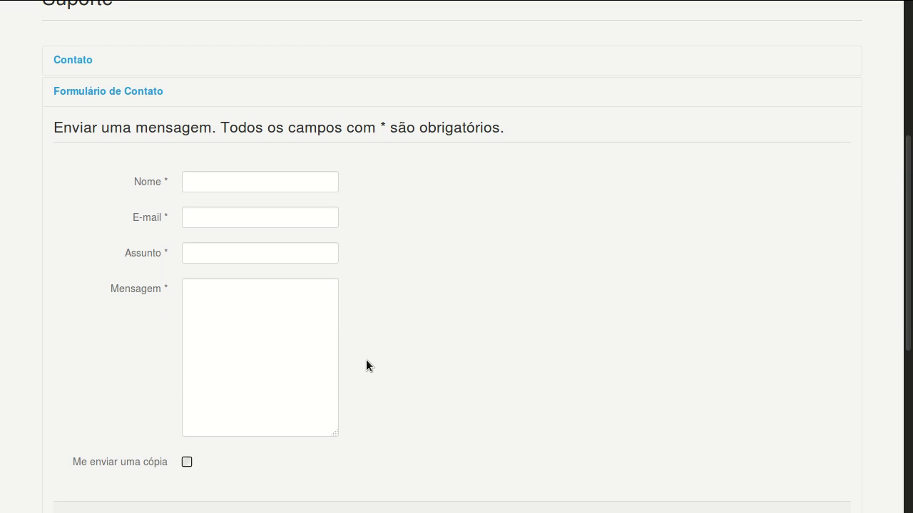
left_click(104, 60)
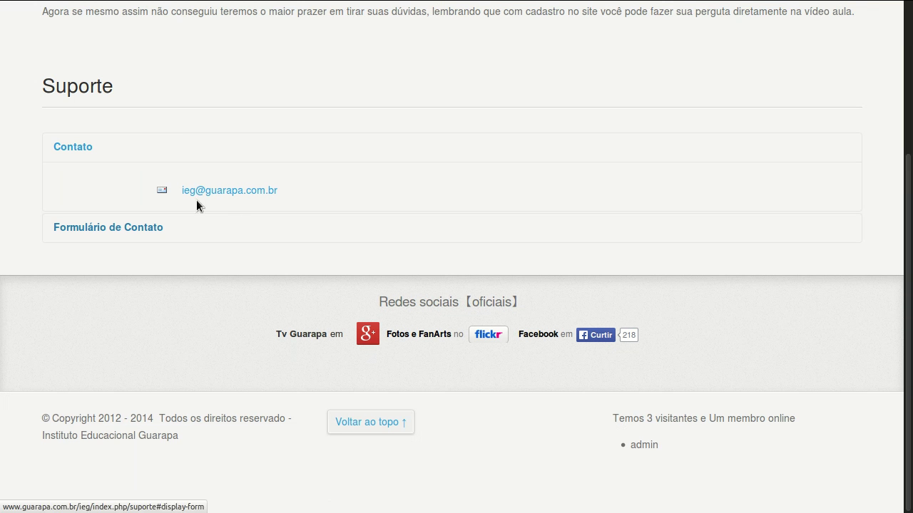
left_click(174, 225)
Save and close the Suporte menu item in the admin.
left_click(195, 8)
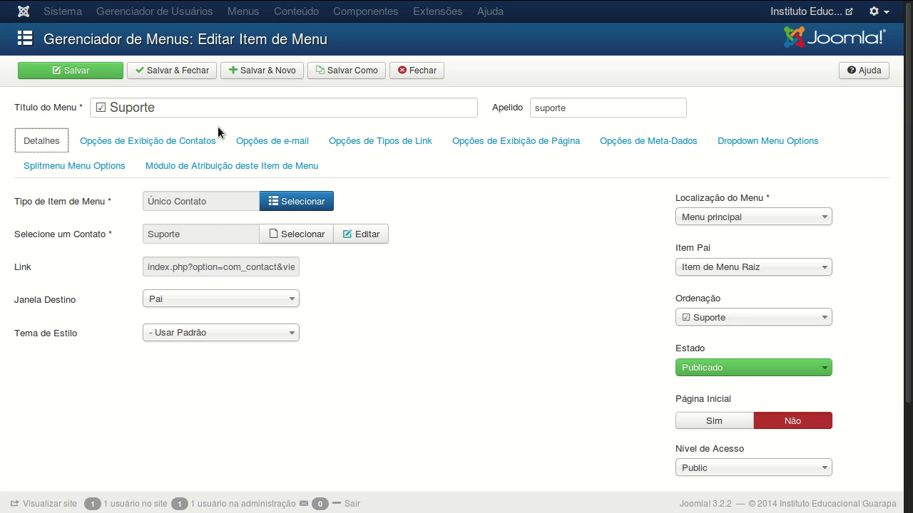
left_click(201, 77)
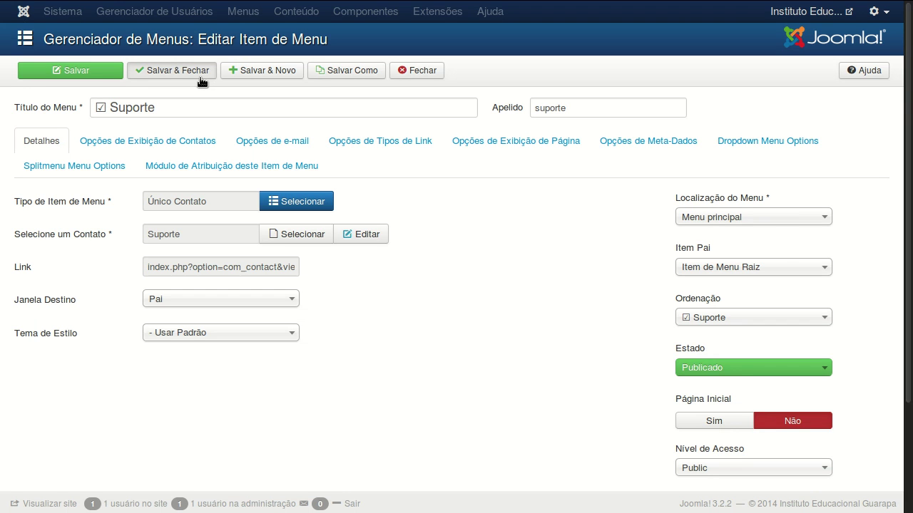
left_click(201, 78)
Reload the site's Suporte page and open its Formulário de Contato tab.
mouse_move(64, 7)
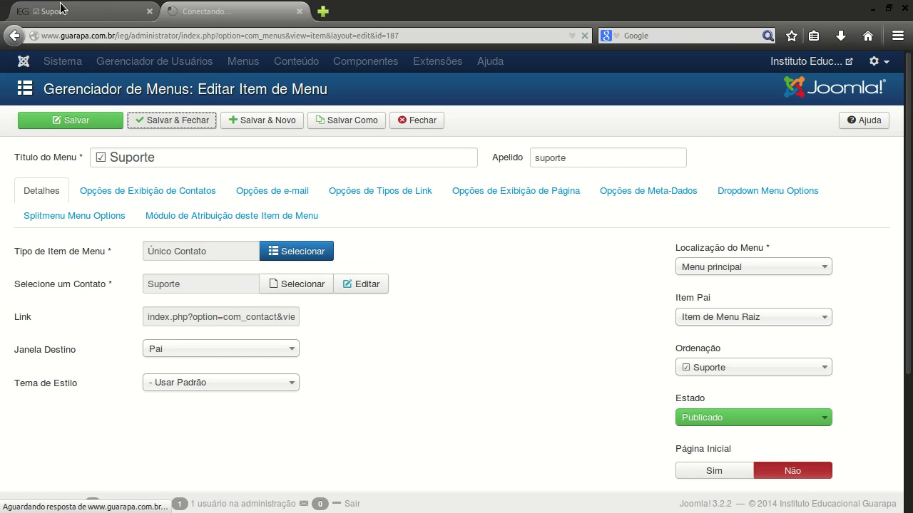
left_click(199, 11)
scroll(192, 157, "up", 3)
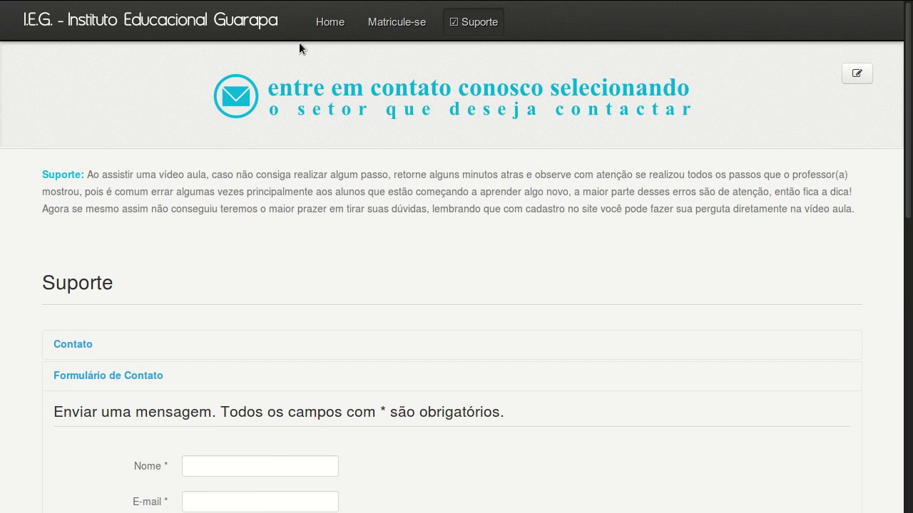
mouse_move(462, 5)
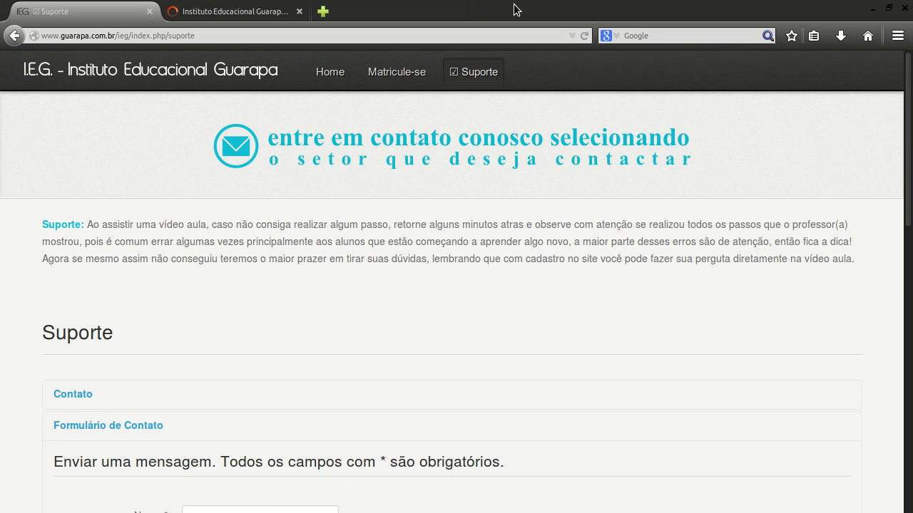
left_click(589, 37)
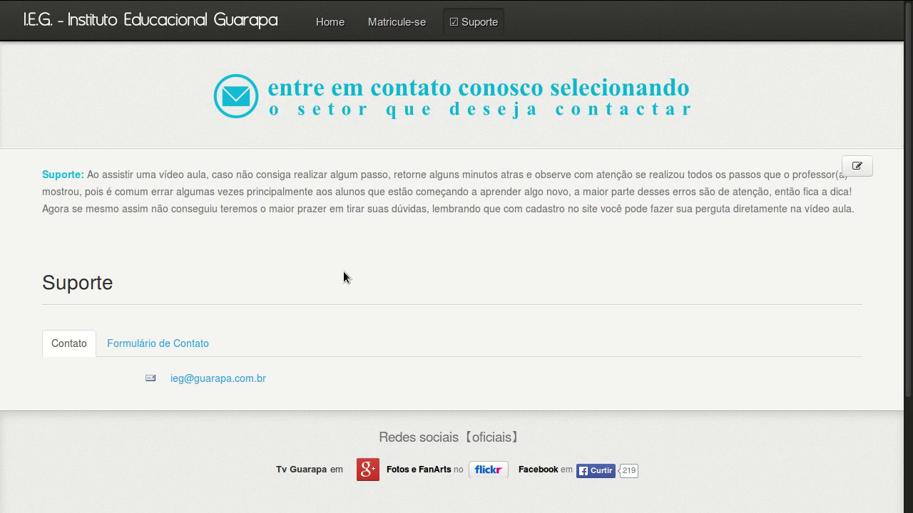
left_click(165, 345)
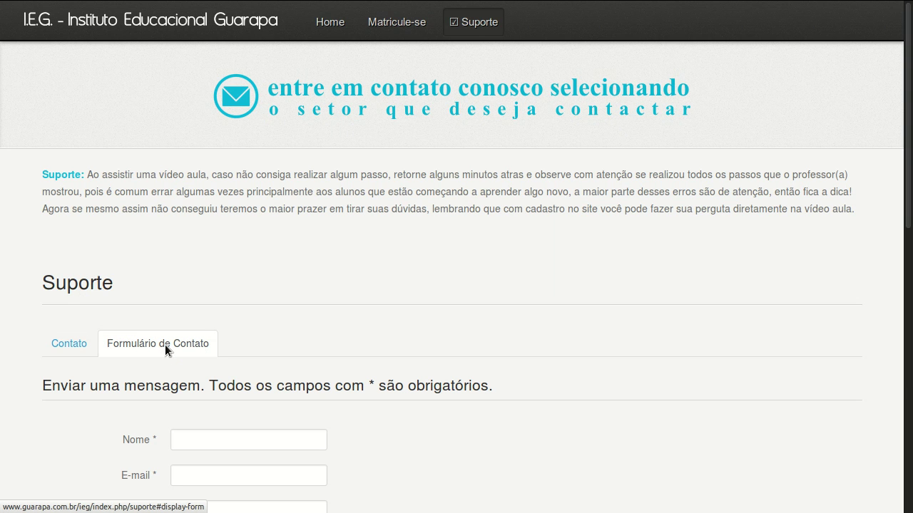
scroll(166, 356, "down", 4)
Enter the sender's name and pick the suggested e-mail address in the form.
left_click(196, 271)
type("Rafael")
key("Tab")
type("ieg")
key("Down")
key("Return")
Enter subject 'Teste 01' and message 'Olá isso é um teste', then send it.
key("Tab")
type("Teste 01")
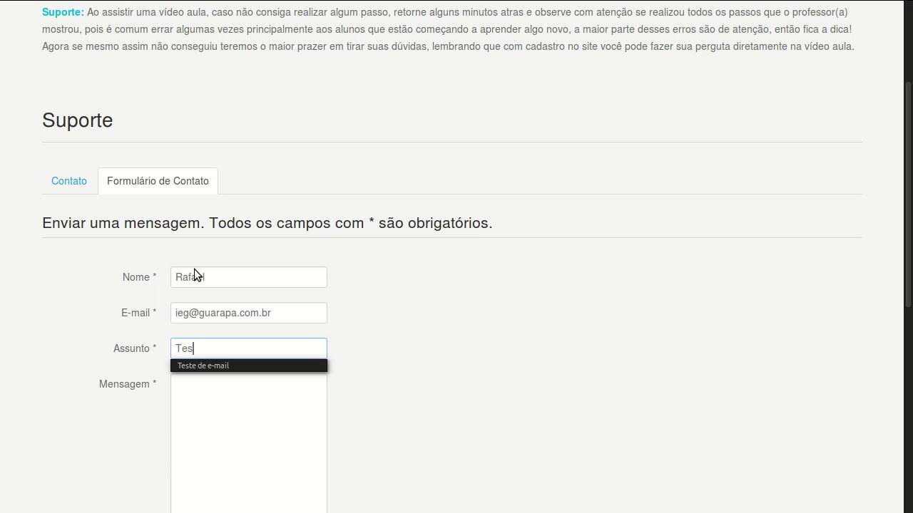
key("Tab")
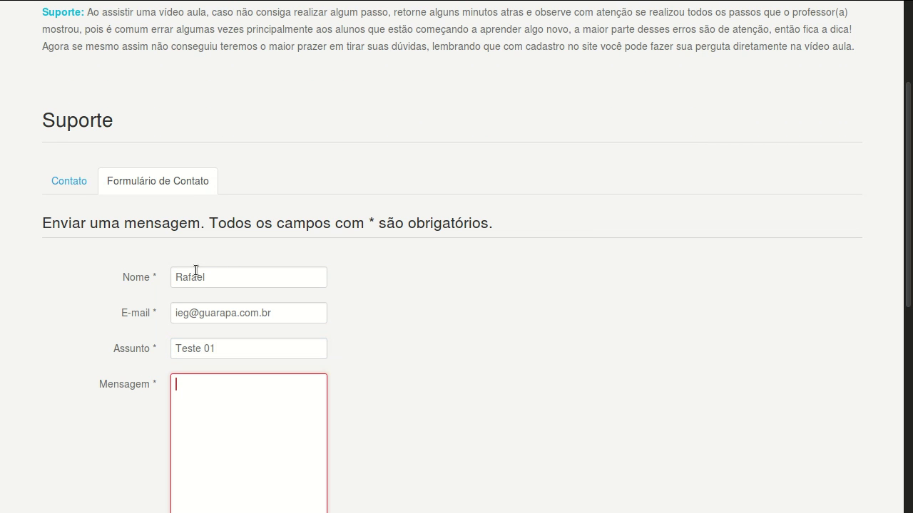
type("Olá isso é u mtest")
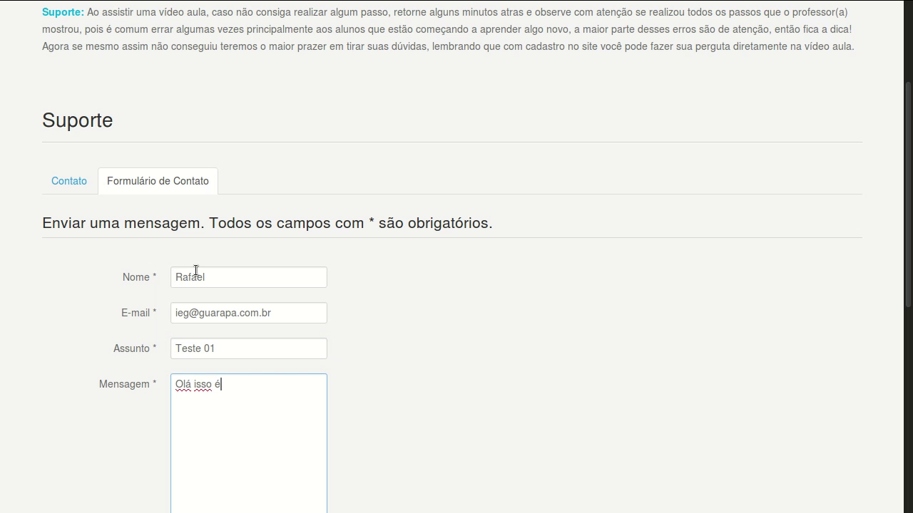
key("BackSpace")
key("BackSpace")
key("BackSpace")
key("BackSpace")
key("BackSpace")
key("BackSpace")
type("m teste")
scroll(189, 278, "down", 3)
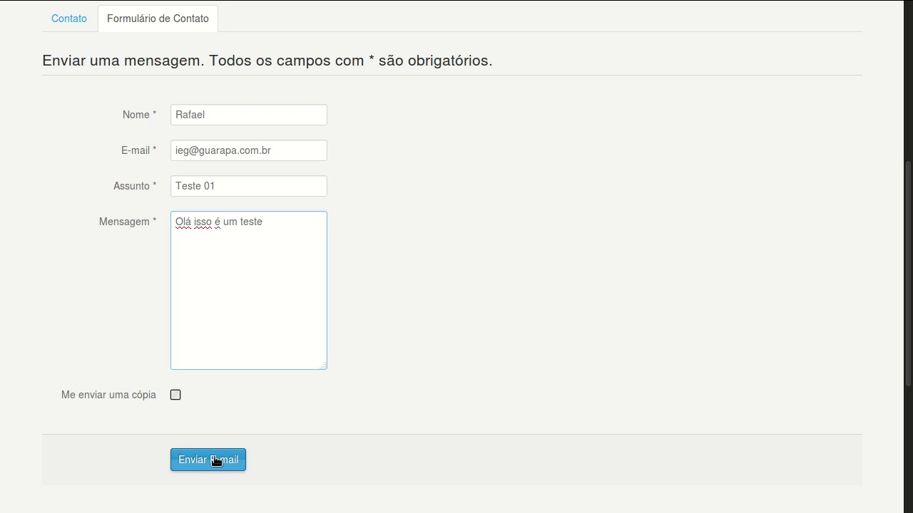
left_click(216, 460)
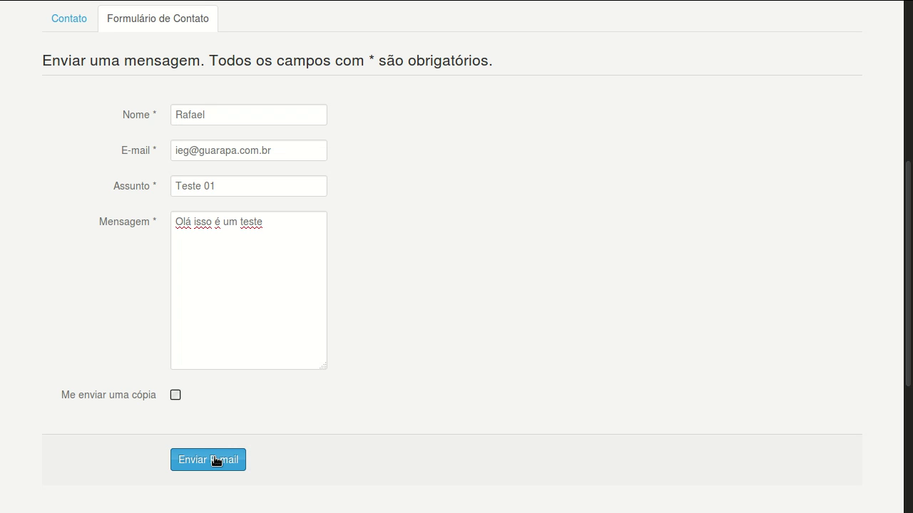
Send the test message, check the success page, and open a new browser tab.
left_click(216, 460)
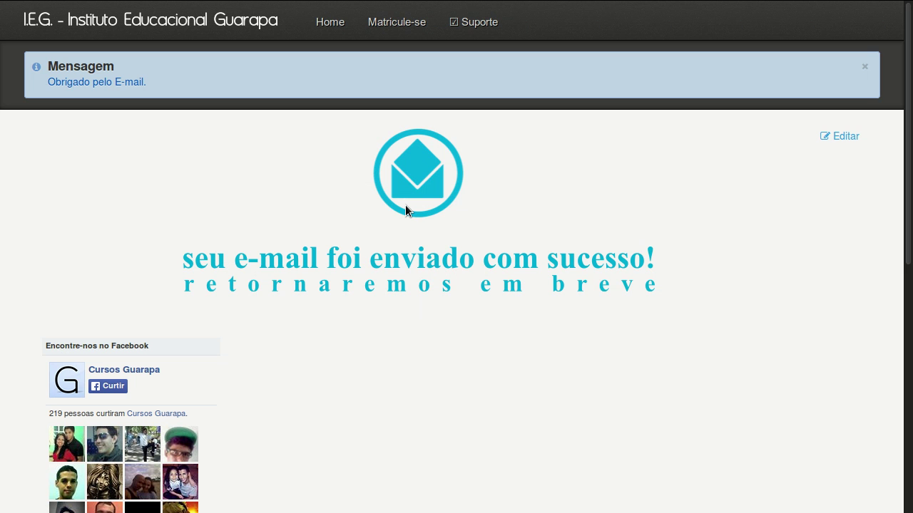
scroll(405, 204, "up", 5)
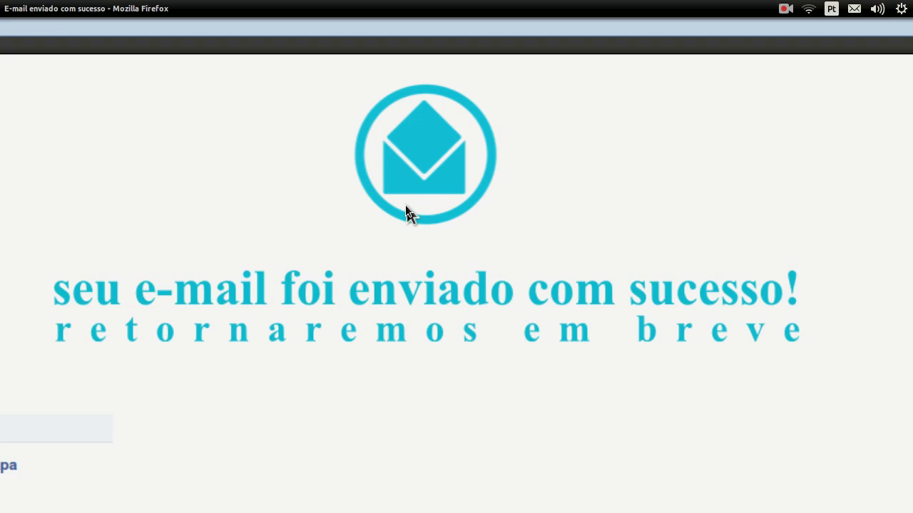
scroll(376, 256, "down", 5)
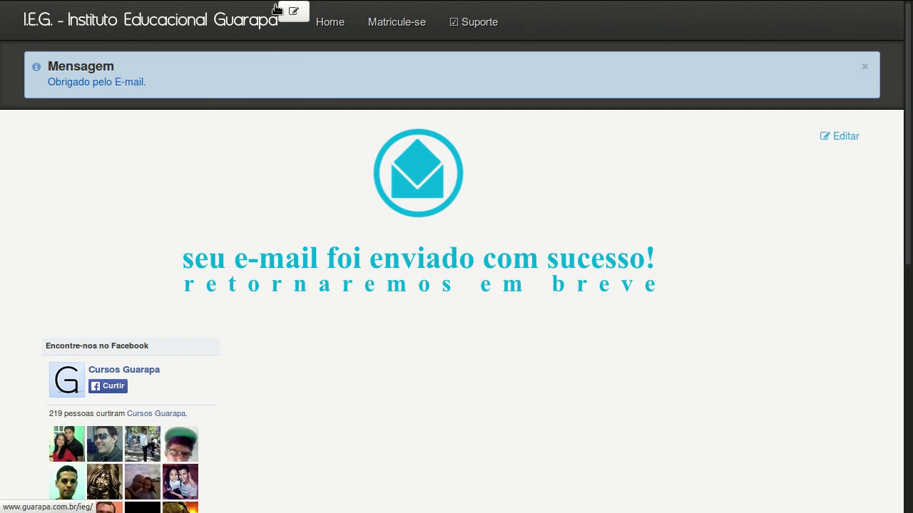
mouse_move(241, 14)
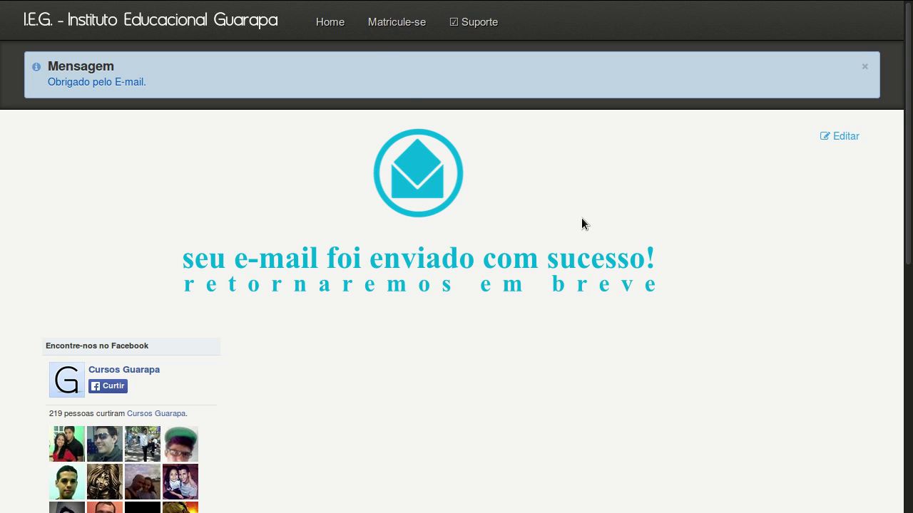
mouse_move(356, 9)
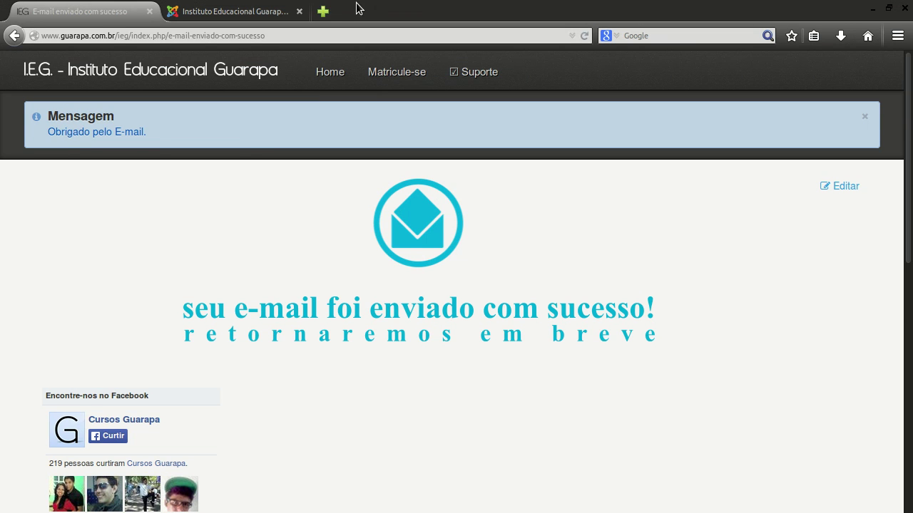
left_click(324, 11)
Load webmail.hostnet.com.br and log in to the Ultramail account.
type("we")
key("Return")
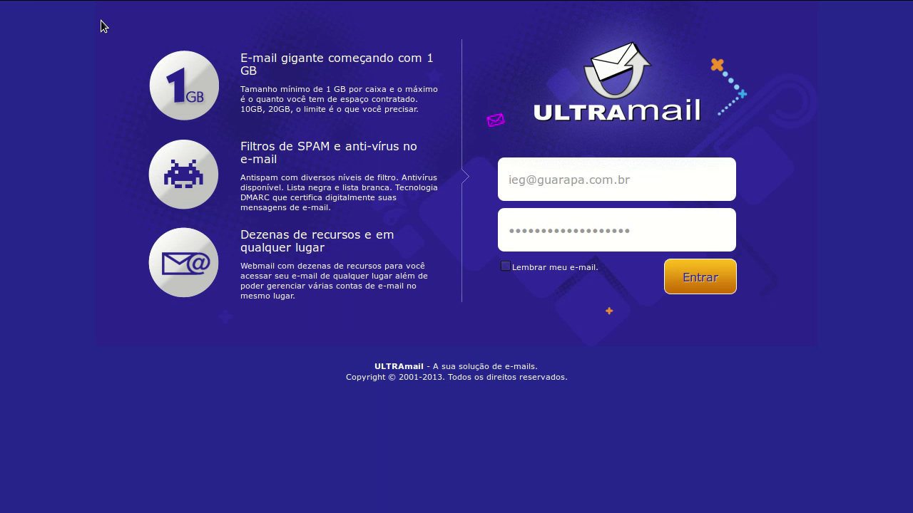
mouse_move(116, 2)
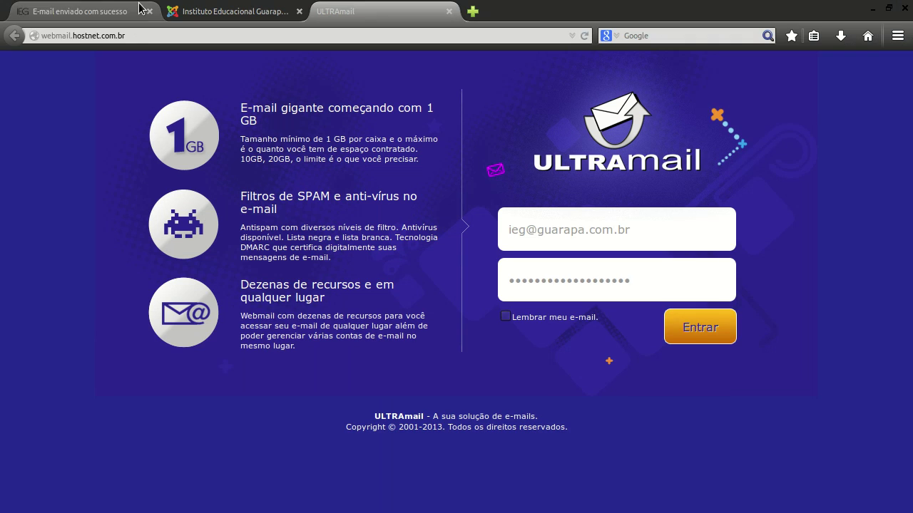
left_click(179, 36)
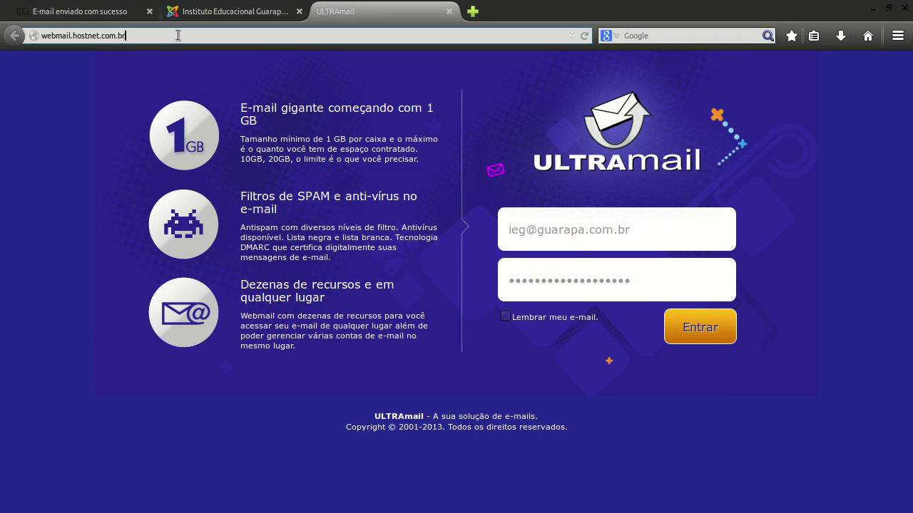
left_click(689, 325)
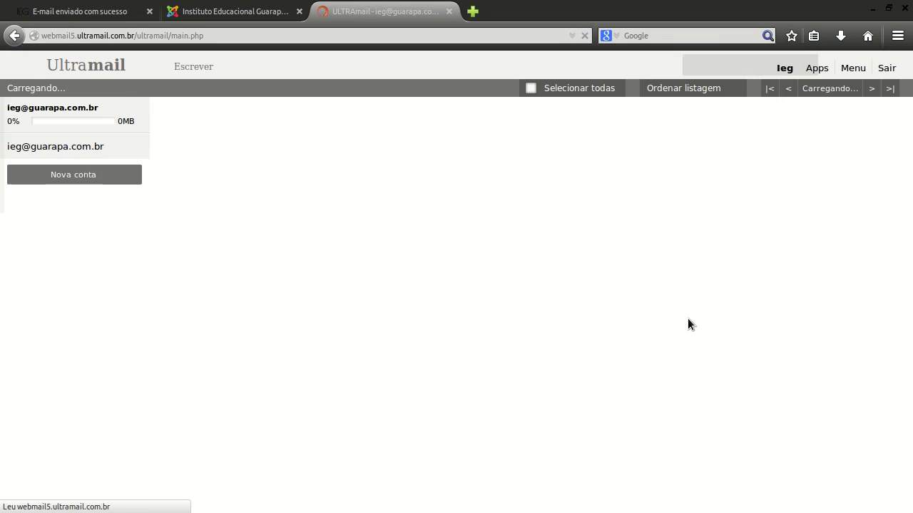
Open the received Teste 01 message, then return to the site's success page.
key("F11")
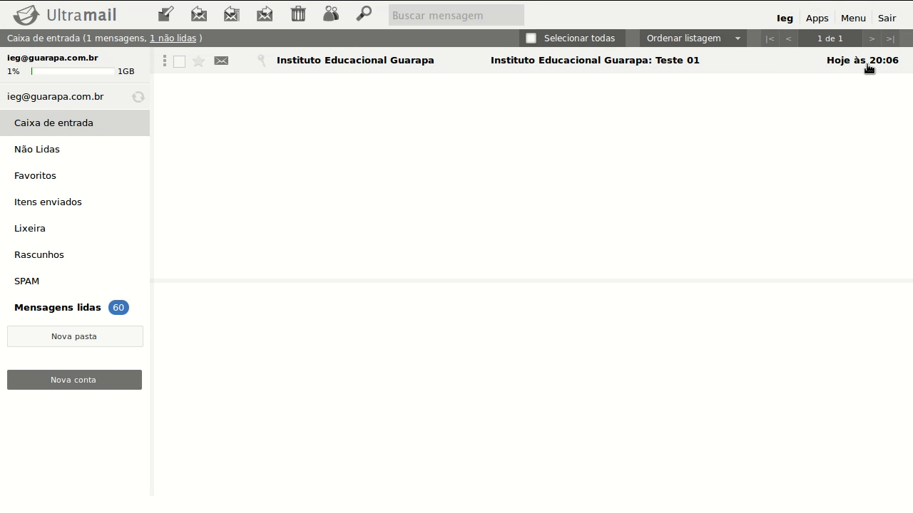
left_click(343, 69)
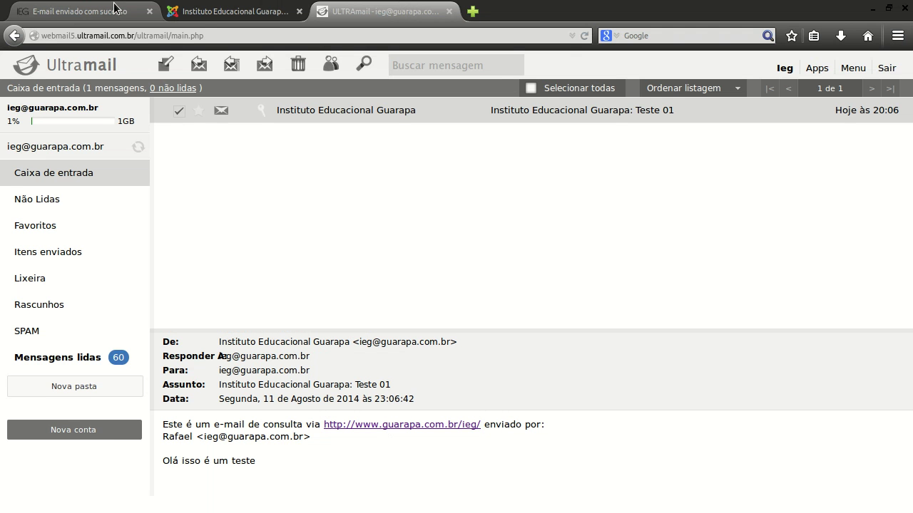
left_click(103, 8)
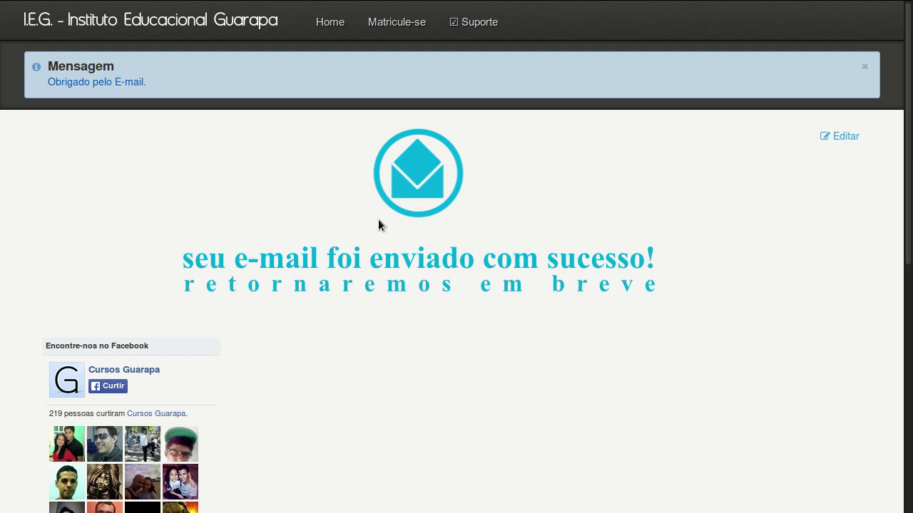